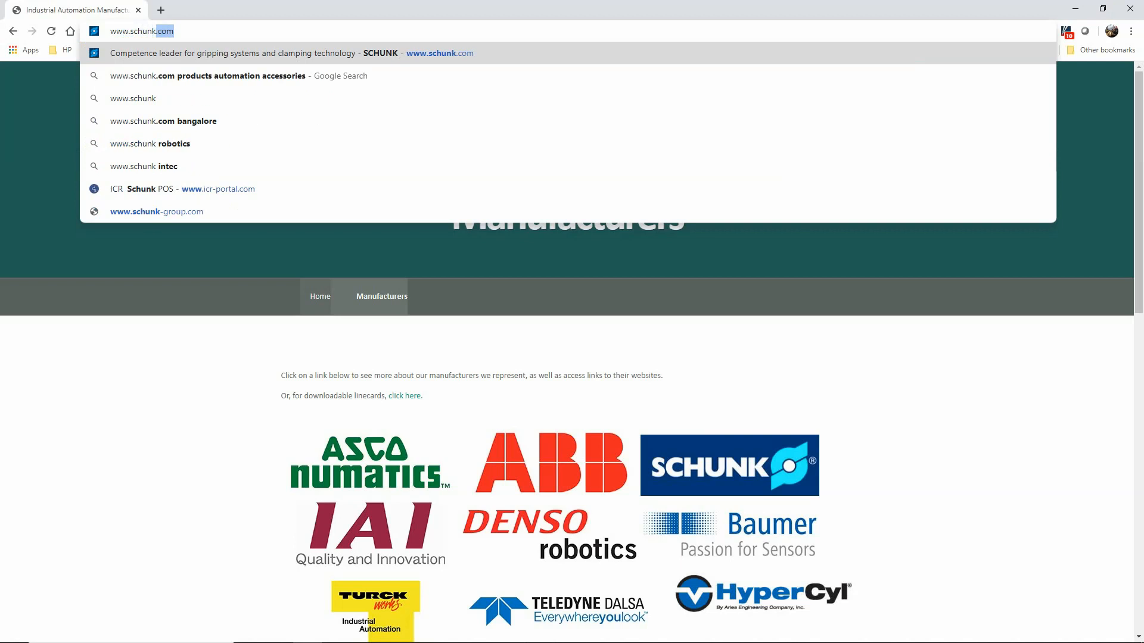
{"action": "key", "text": "Return"}
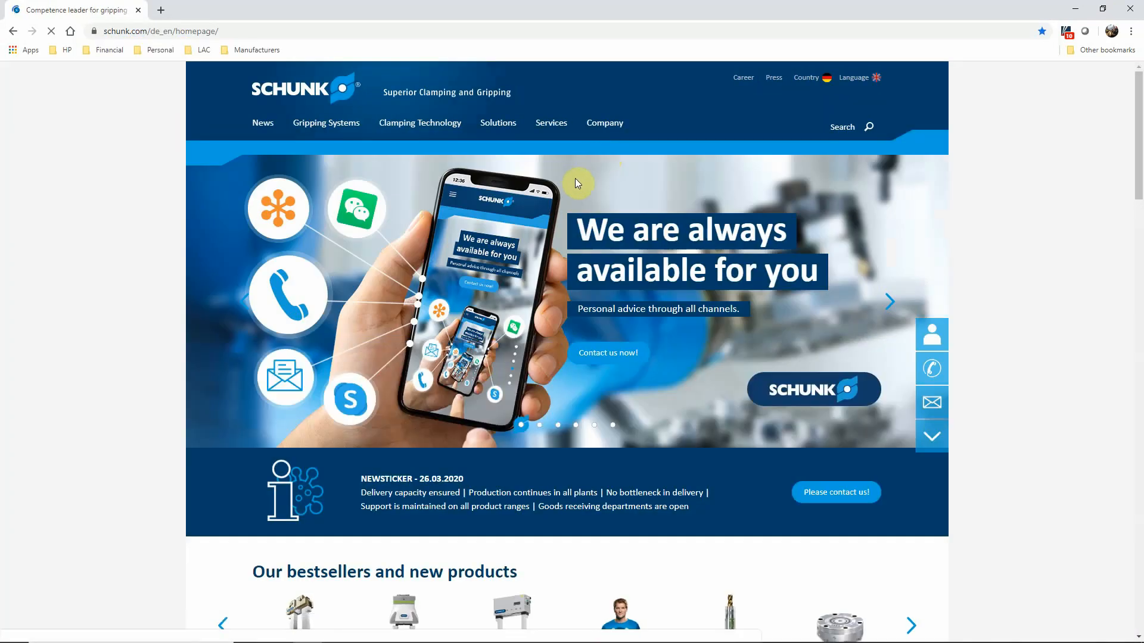
{"action": "mouse_move", "coordinate": [552, 125]}
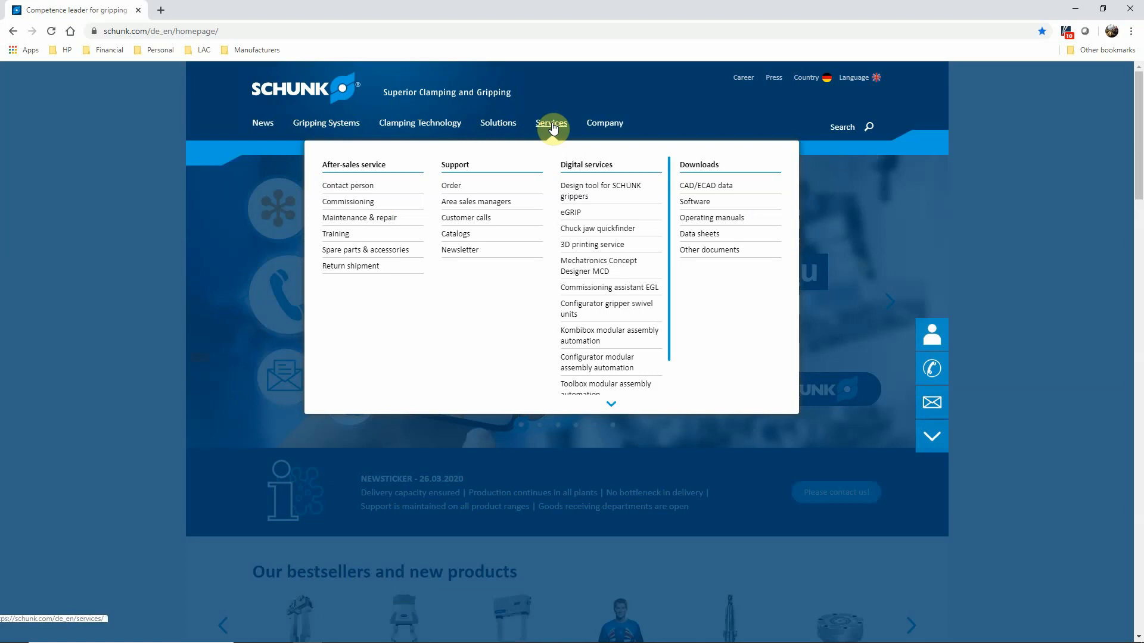
{"action": "left_click", "coordinate": [589, 190]}
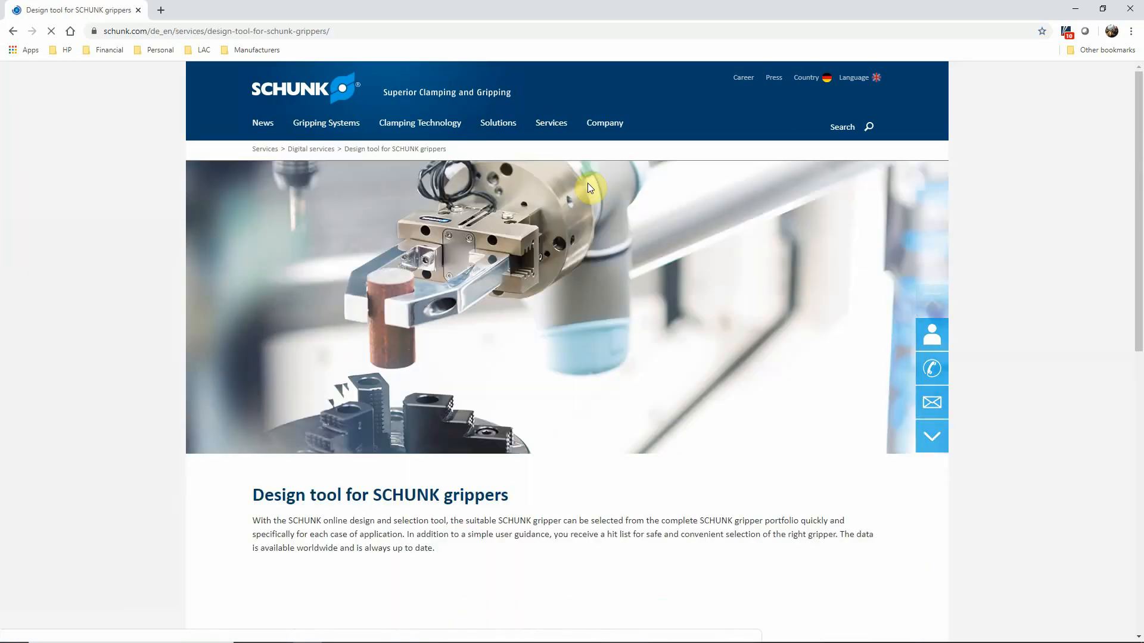
{"action": "scroll", "coordinate": [289, 273], "scroll_direction": "down", "scroll_amount": 2}
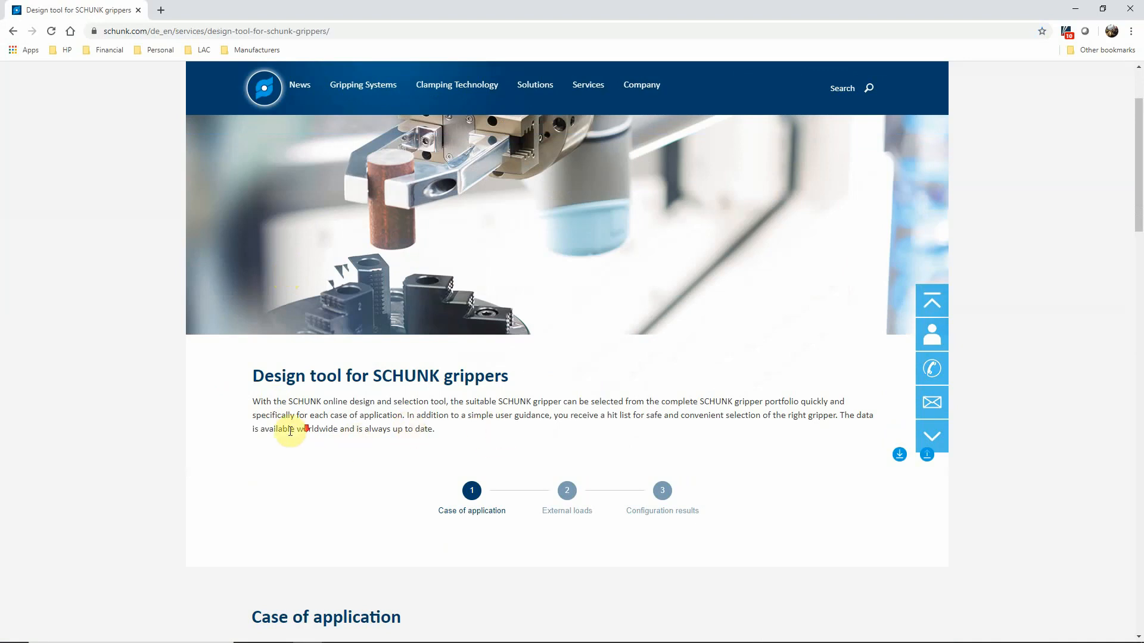
Step: Set the mass of the workpiece to 1.0 kg in the case of application form
{"action": "scroll", "coordinate": [256, 421], "scroll_direction": "down", "scroll_amount": 3}
{"action": "scroll", "coordinate": [179, 414], "scroll_direction": "down", "scroll_amount": 3}
{"action": "scroll", "coordinate": [173, 394], "scroll_direction": "down", "scroll_amount": 2}
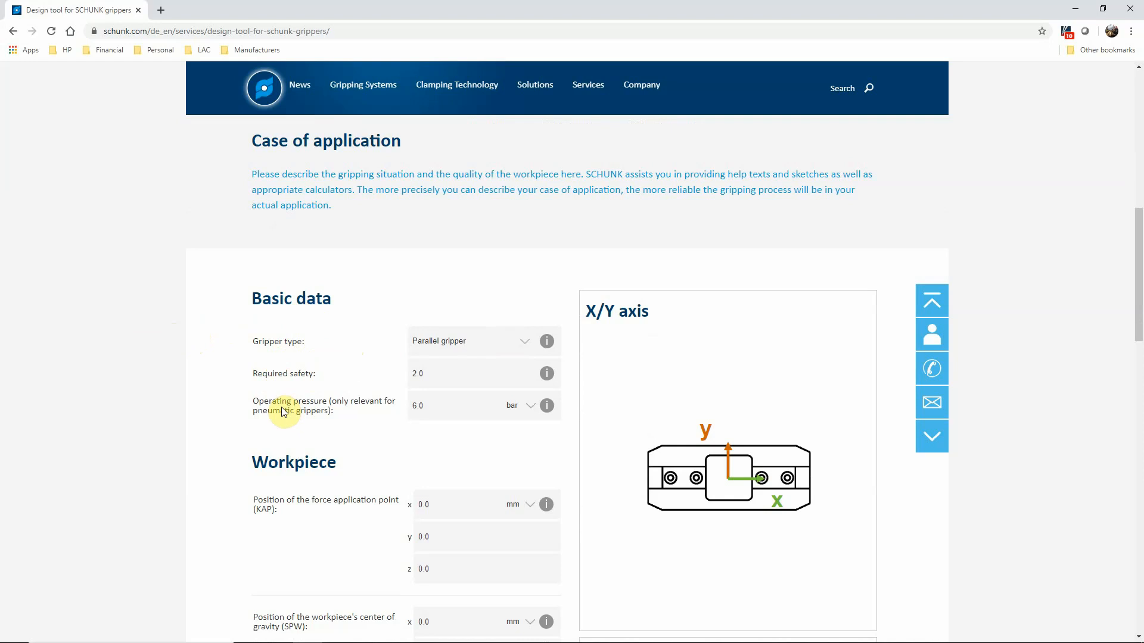
{"action": "mouse_move", "coordinate": [547, 342]}
{"action": "scroll", "coordinate": [156, 420], "scroll_direction": "down", "scroll_amount": 3}
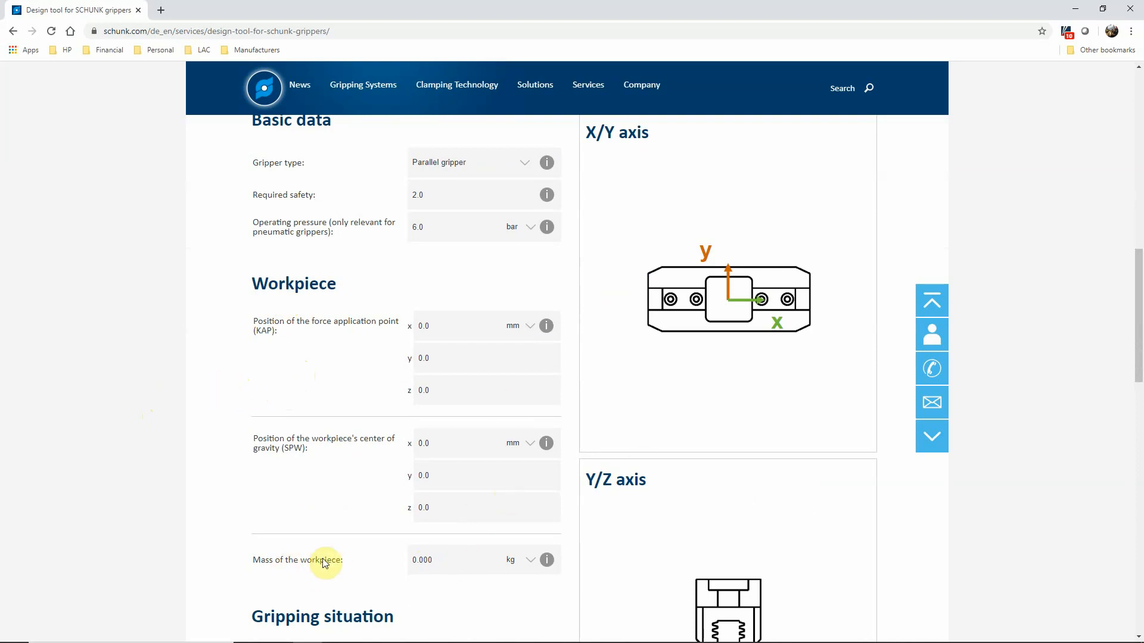
{"action": "double_click", "coordinate": [433, 560]}
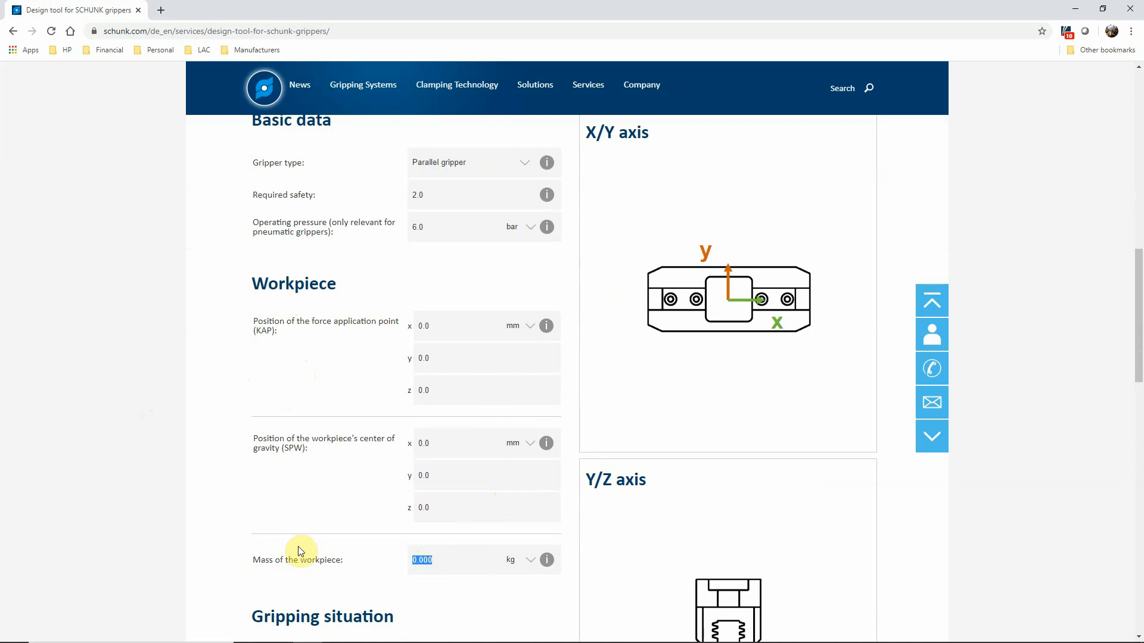
{"action": "type", "text": "1.0"}
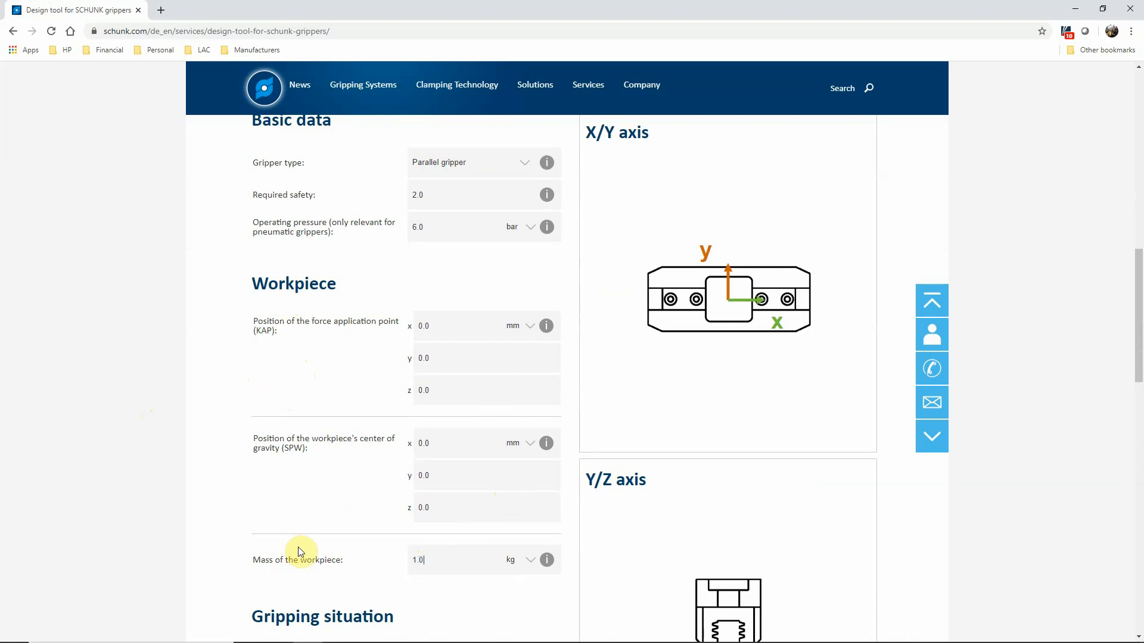
{"action": "left_click", "coordinate": [234, 528]}
{"action": "left_click", "coordinate": [532, 559]}
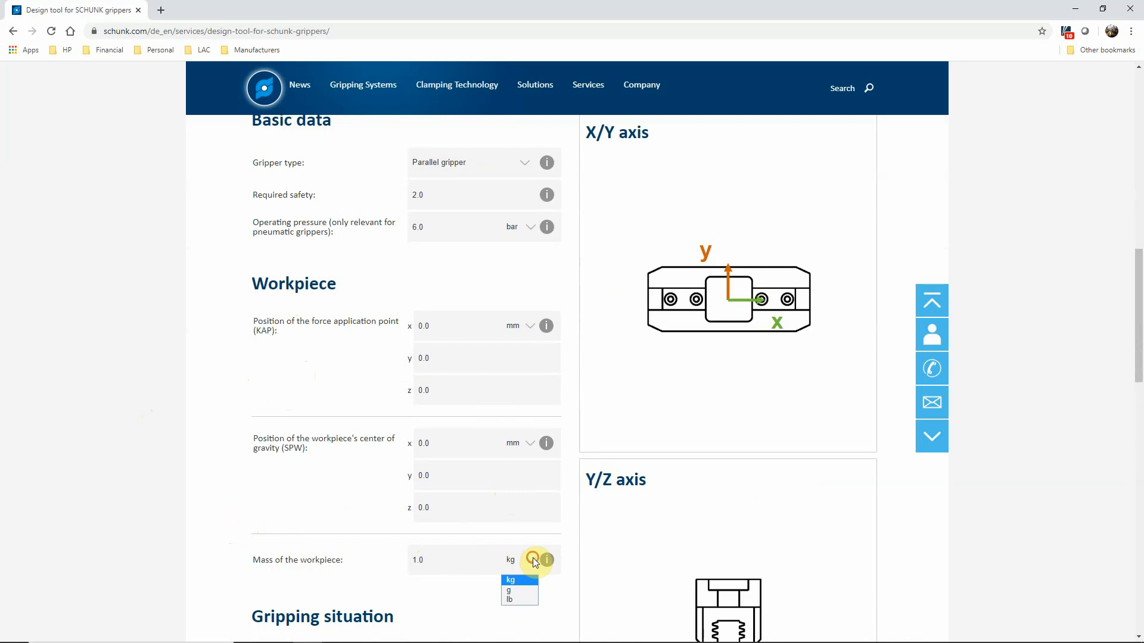
{"action": "left_click", "coordinate": [378, 528]}
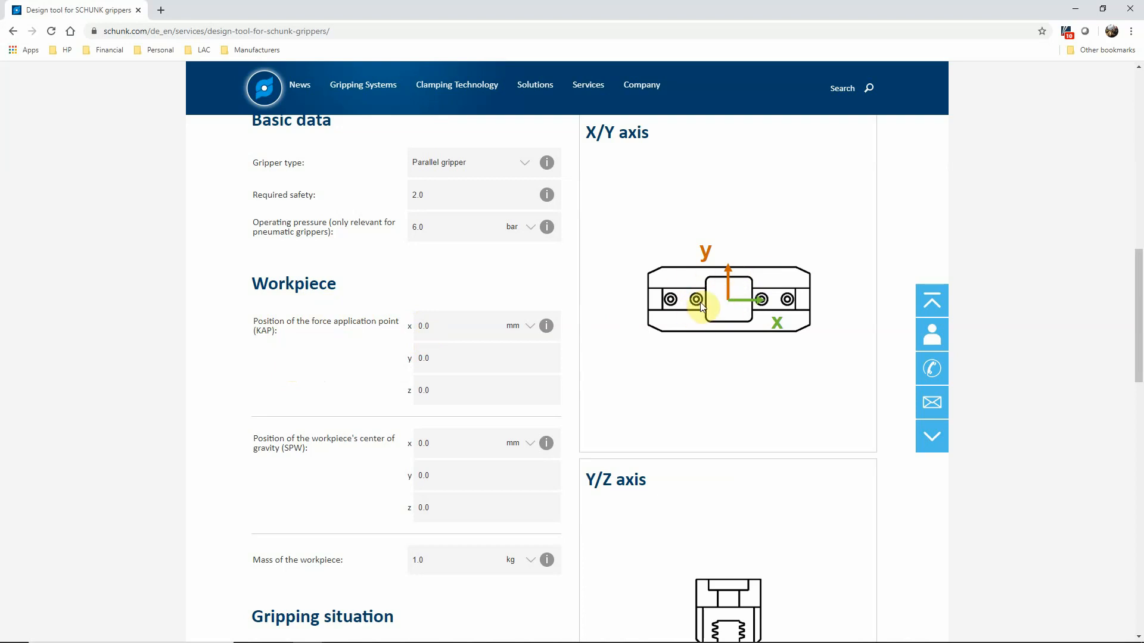
Step: Set the z positions of the force application point and the workpiece's center of gravity to 1.0 mm each
{"action": "left_click", "coordinate": [543, 329]}
{"action": "left_click_drag", "start_coordinate": [442, 396], "coordinate": [395, 390]}
{"action": "key", "text": "Delete"}
{"action": "key", "text": "Delete"}
{"action": "key", "text": "Delete"}
{"action": "type", "text": "1.0"}
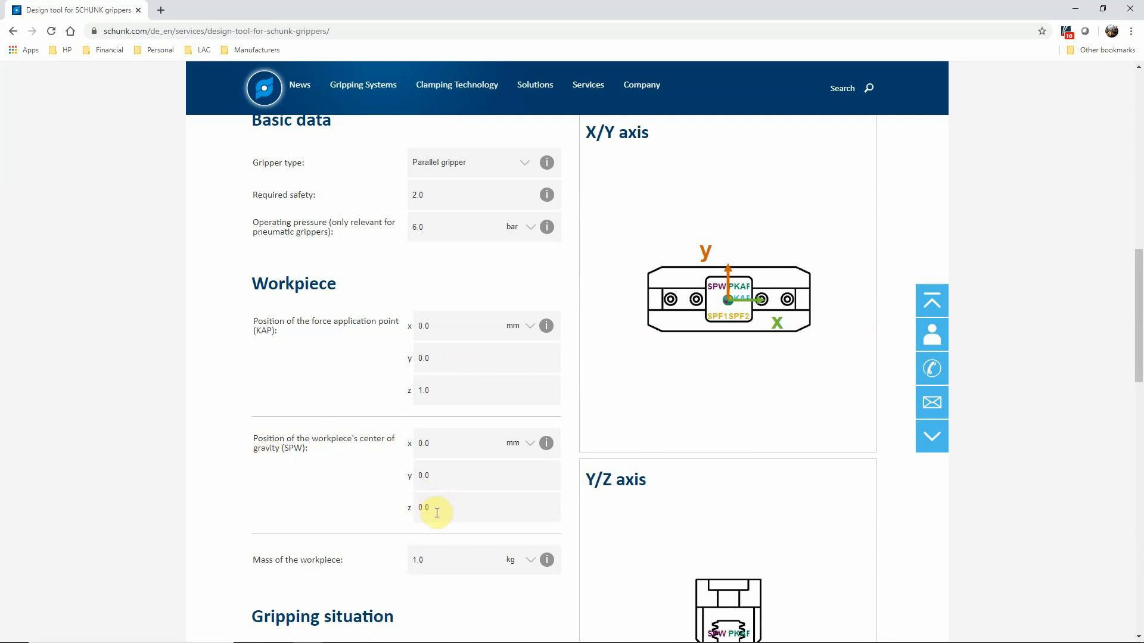
{"action": "left_click_drag", "start_coordinate": [438, 510], "coordinate": [404, 511]}
{"action": "type", "text": "1.0"}
Step: Read the help on the type of gripping and set it to Force-fit
{"action": "scroll", "coordinate": [211, 477], "scroll_direction": "down", "scroll_amount": 6}
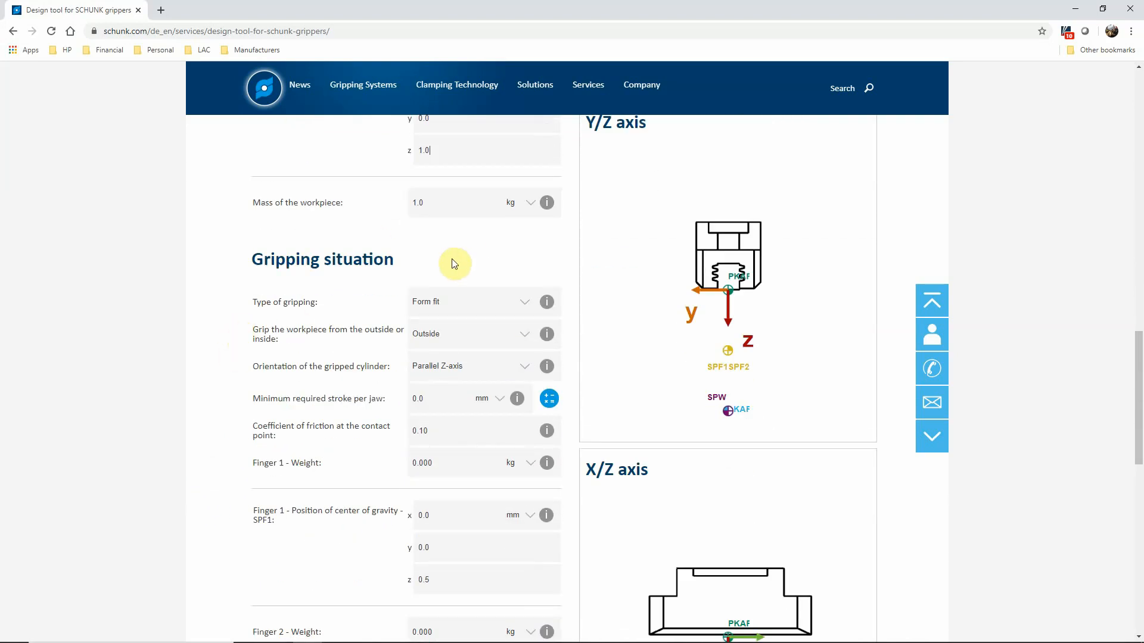
{"action": "scroll", "coordinate": [244, 337], "scroll_direction": "down", "scroll_amount": 1}
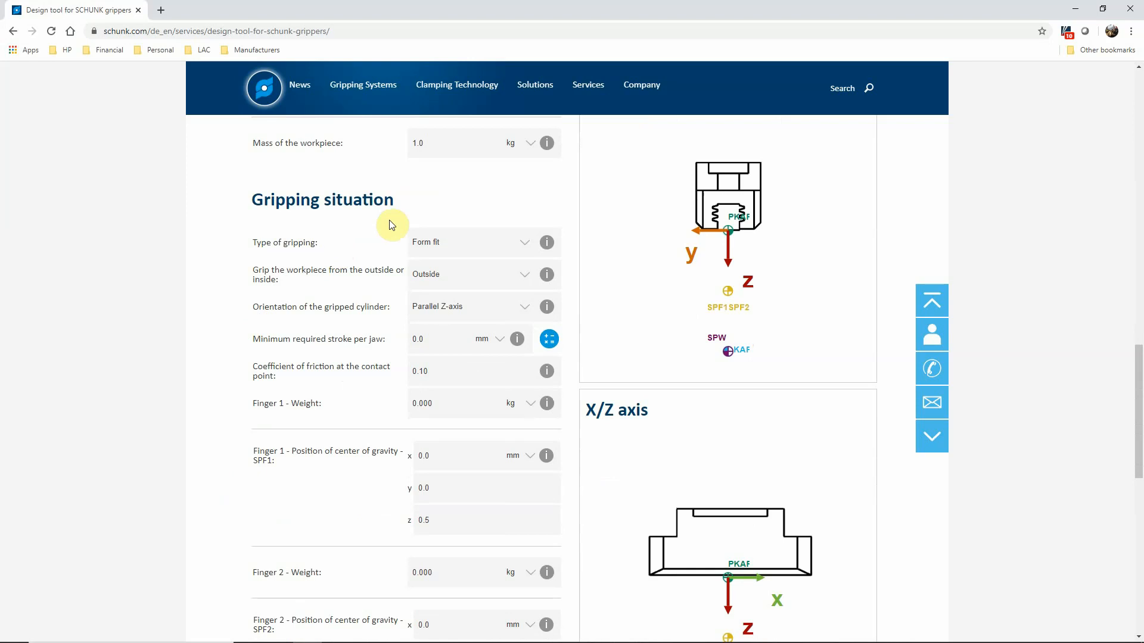
{"action": "left_click", "coordinate": [546, 243]}
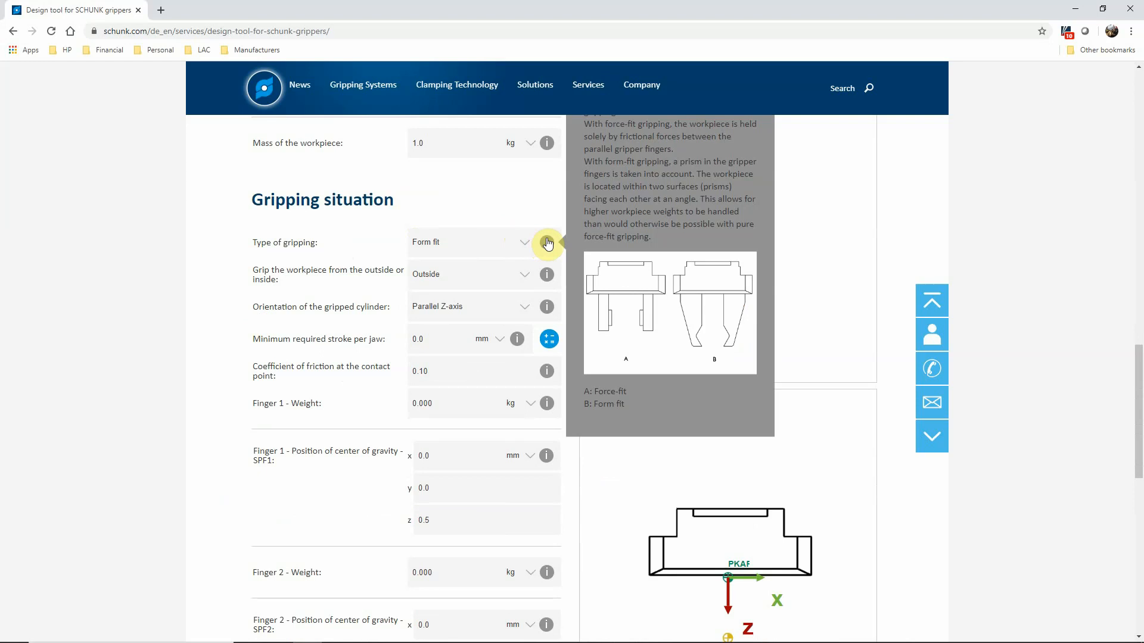
{"action": "left_click", "coordinate": [547, 244]}
{"action": "left_click", "coordinate": [547, 243]}
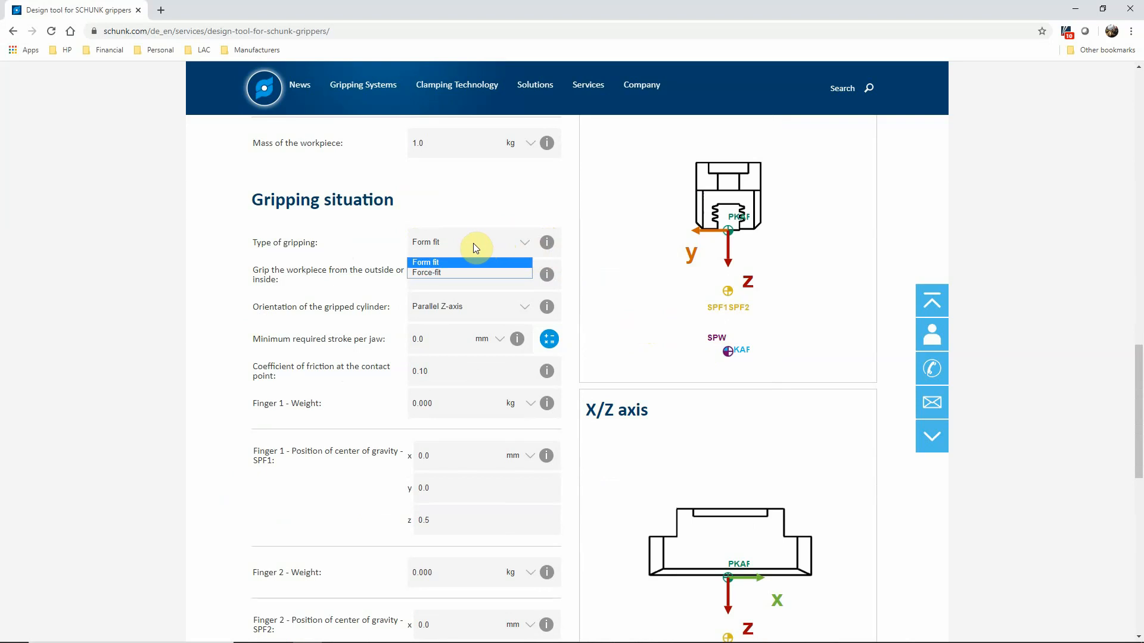
{"action": "left_click", "coordinate": [426, 272]}
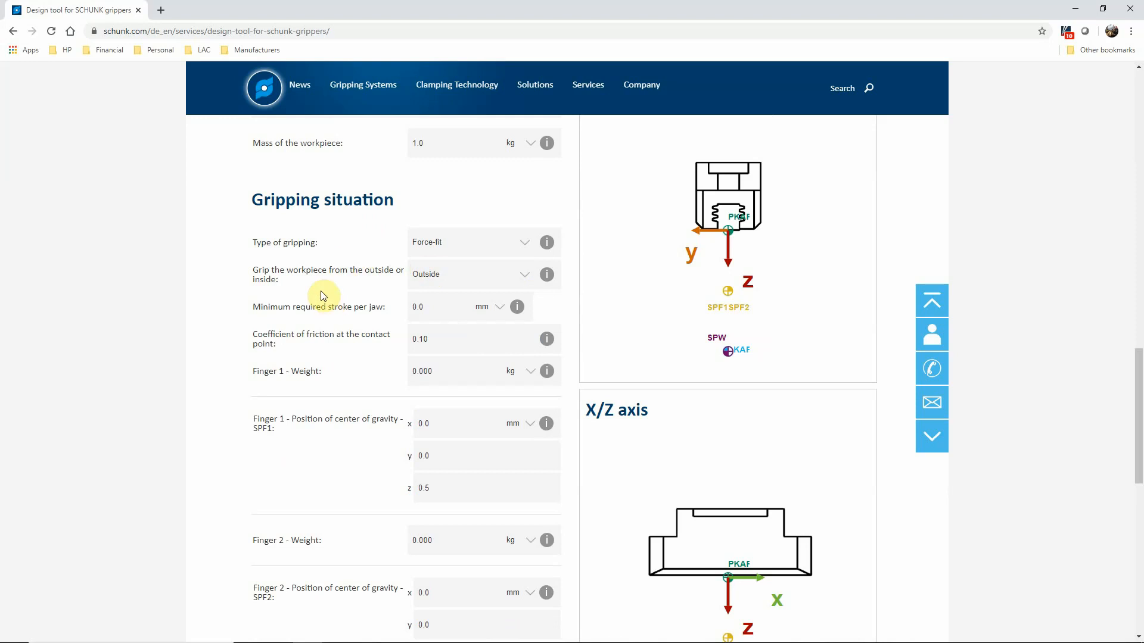
Step: Check the help on outside or inside gripping and set the minimum required stroke per jaw to 1.0 mm
{"action": "left_click", "coordinate": [547, 275]}
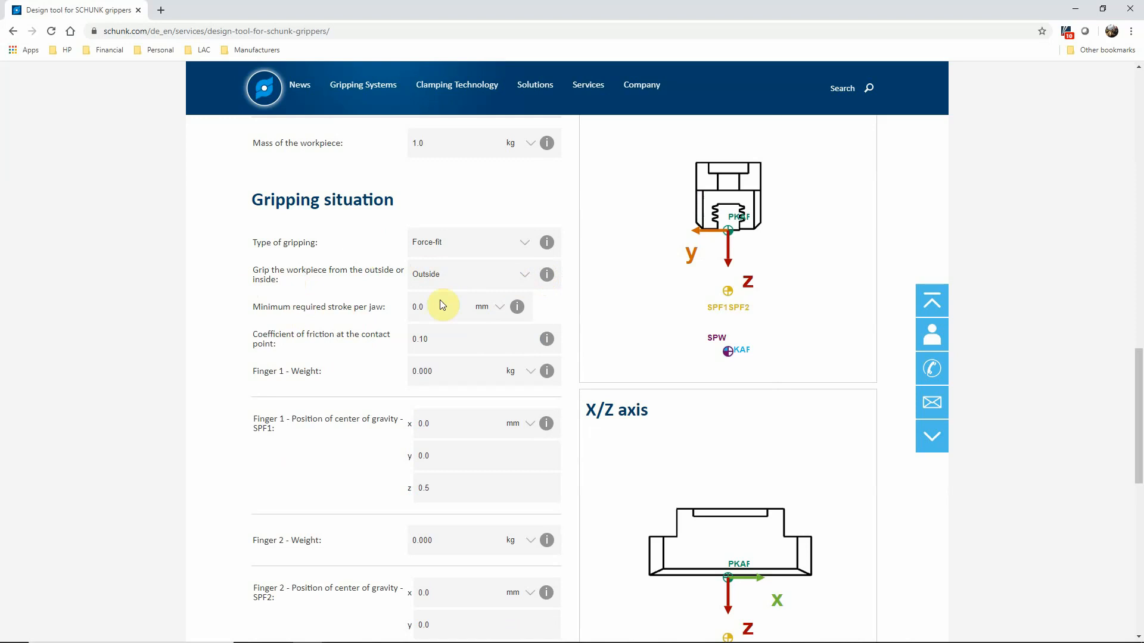
{"action": "left_click_drag", "start_coordinate": [442, 307], "coordinate": [381, 306]}
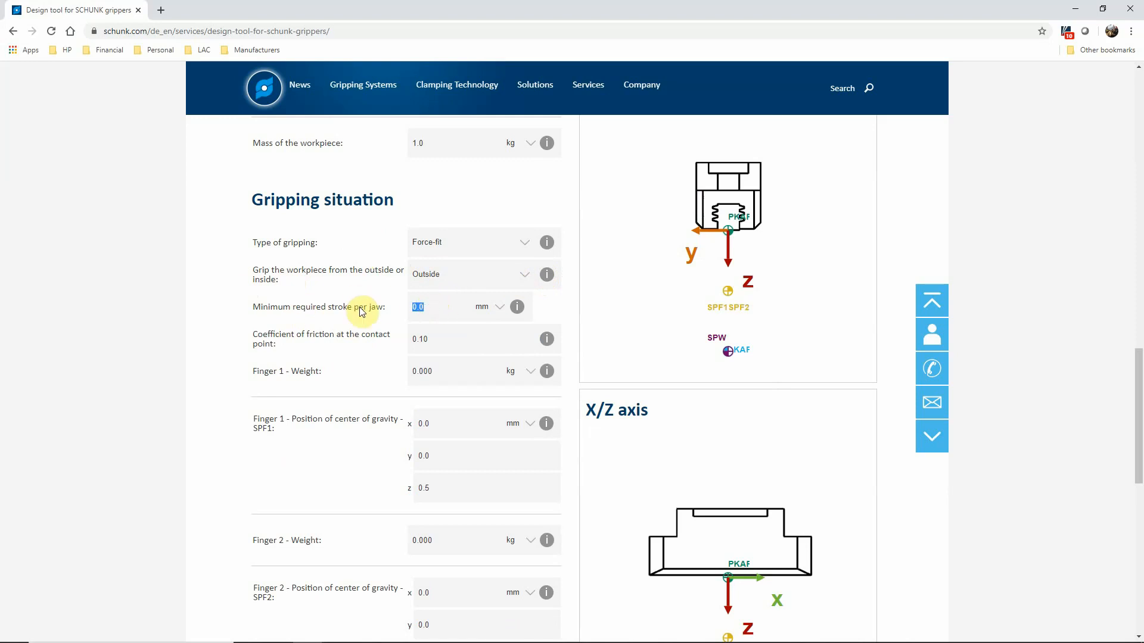
{"action": "type", "text": "1"}
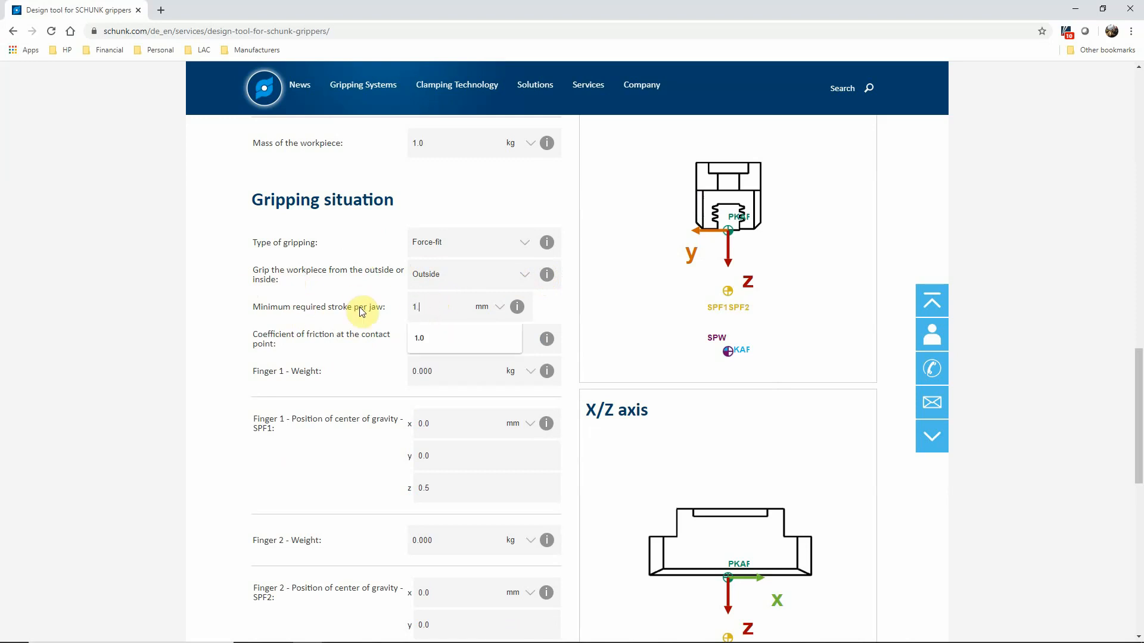
{"action": "type", "text": ".0"}
{"action": "left_click", "coordinate": [342, 300]}
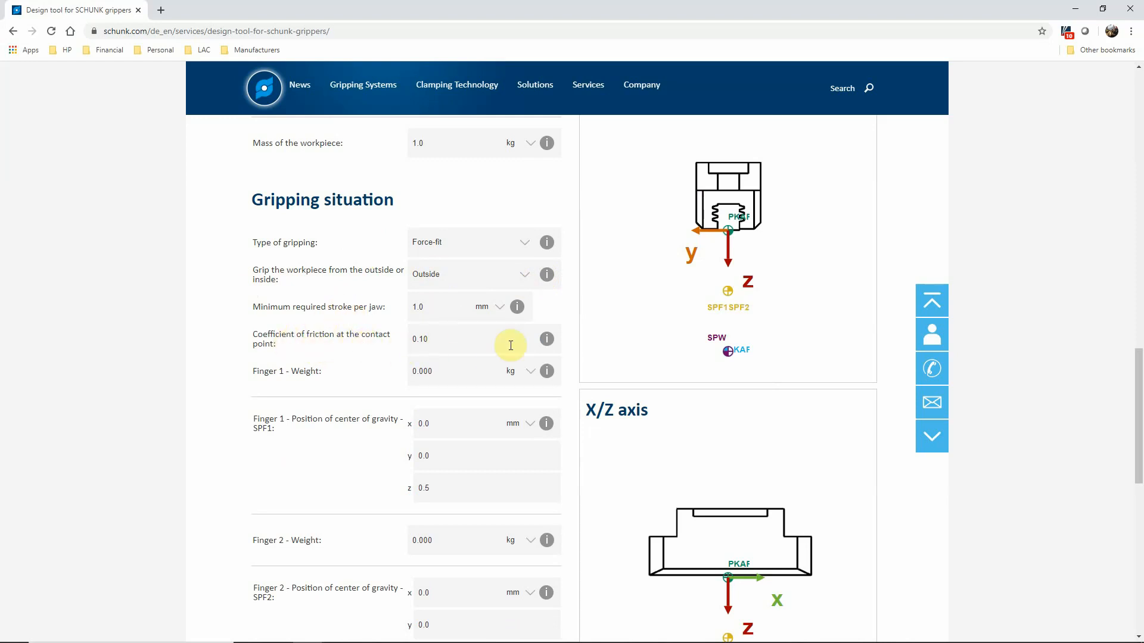
Step: Check the help on the coefficient of friction and set the weights of finger 1 and finger 2 to .25 kg each
{"action": "left_click", "coordinate": [547, 339]}
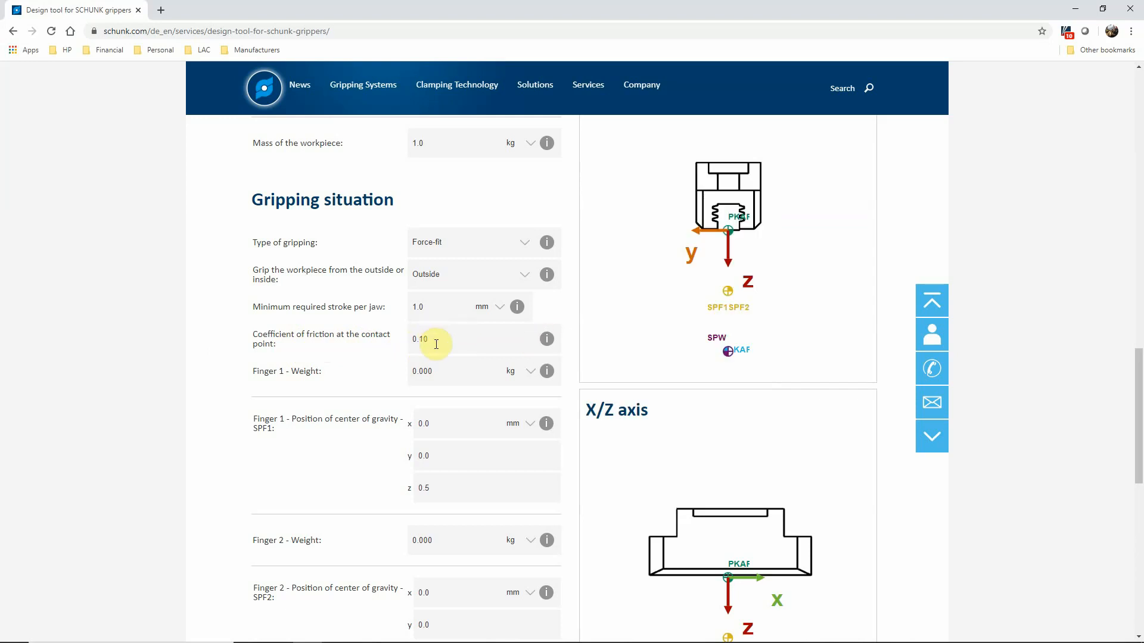
{"action": "double_click", "coordinate": [447, 375]}
{"action": "type", "text": ".25"}
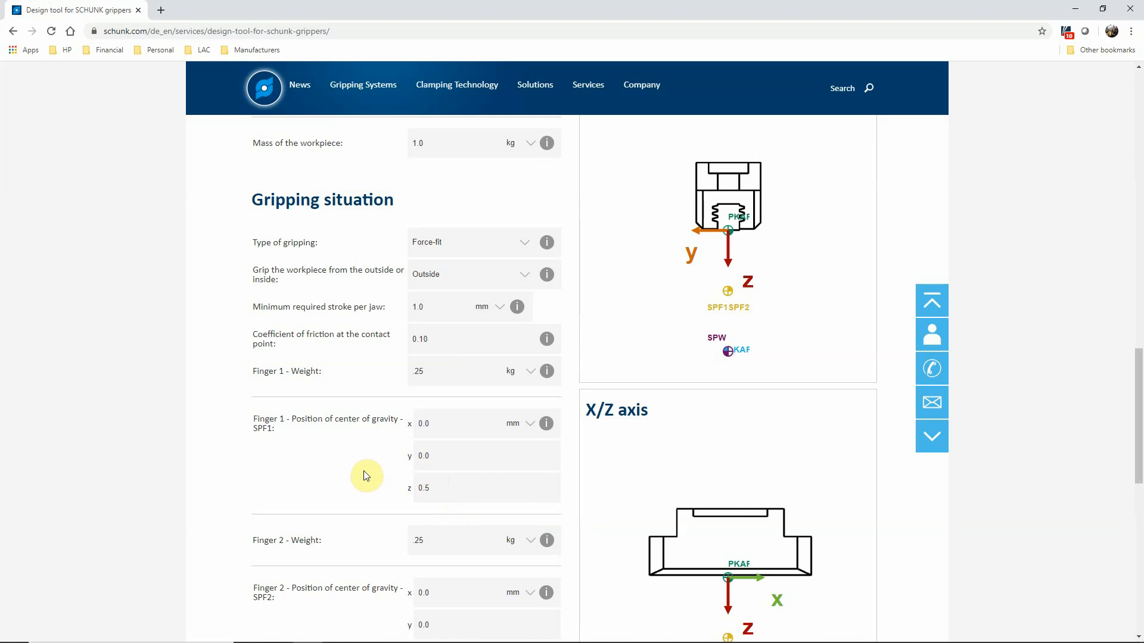
Step: Set the Z and Y contact surface lengths and the X workpiece length to 1.0 mm each, and continue to the external loads
{"action": "scroll", "coordinate": [365, 471], "scroll_direction": "down", "scroll_amount": 1}
{"action": "scroll", "coordinate": [351, 407], "scroll_direction": "down", "scroll_amount": 3}
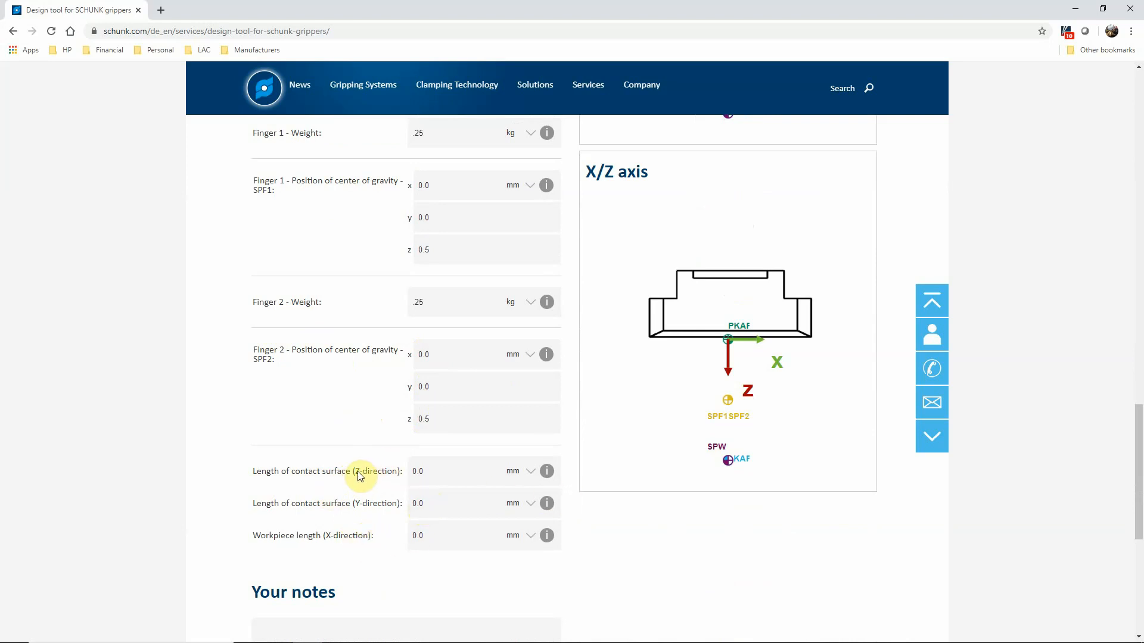
{"action": "left_click", "coordinate": [436, 479]}
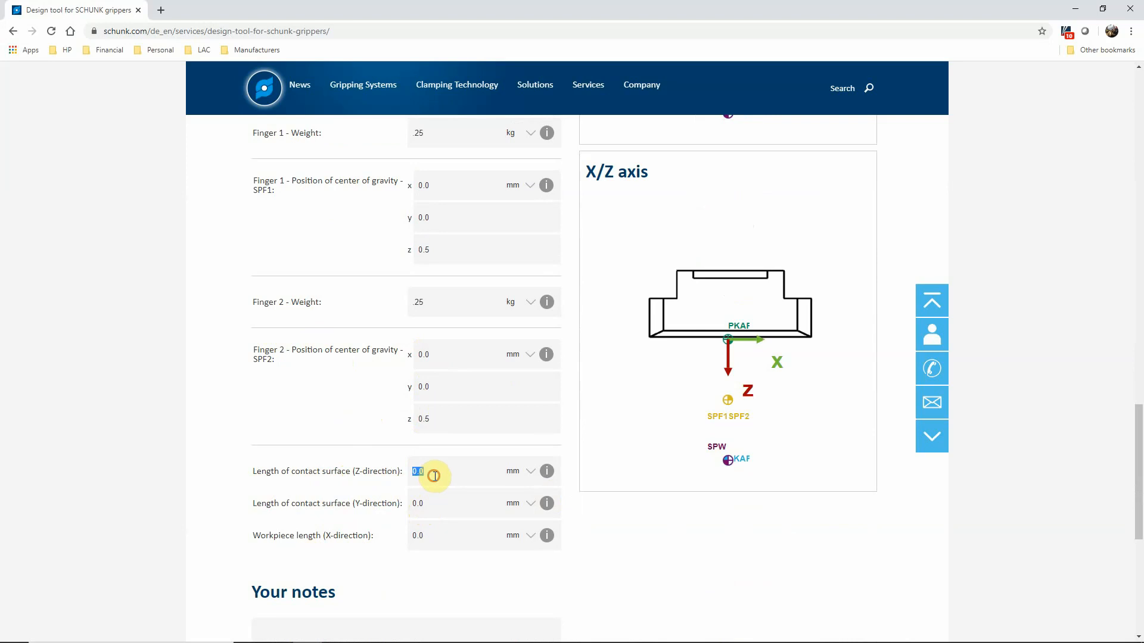
{"action": "type", "text": "1.0"}
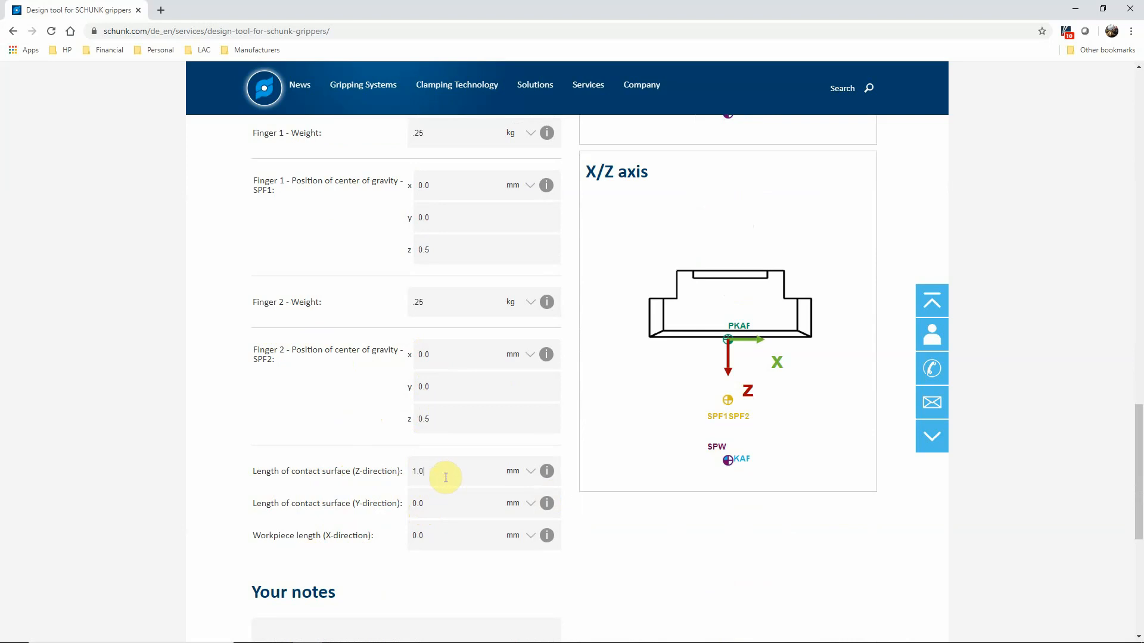
{"action": "left_click", "coordinate": [434, 503]}
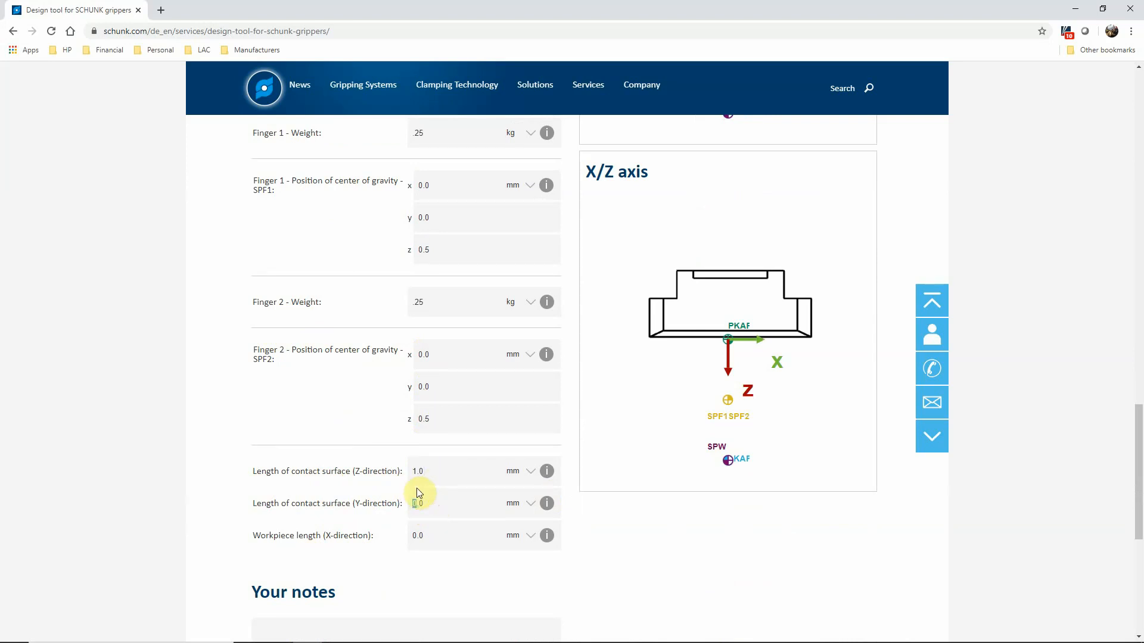
{"action": "type", "text": "1.0"}
{"action": "left_click", "coordinate": [417, 536]}
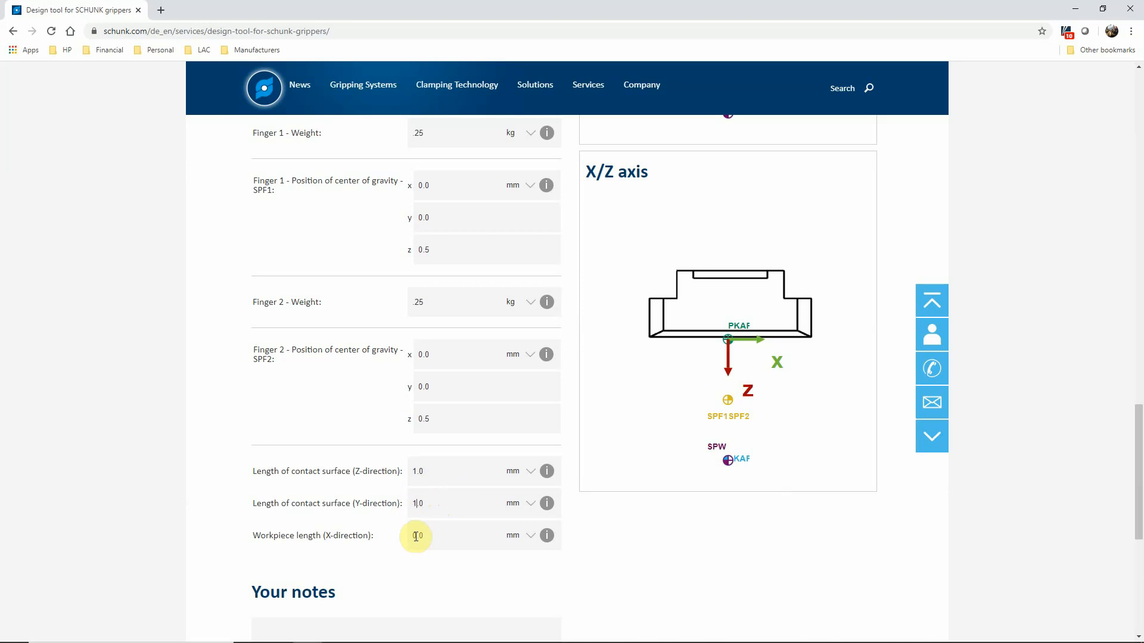
{"action": "type", "text": "1.0"}
{"action": "left_click", "coordinate": [260, 524]}
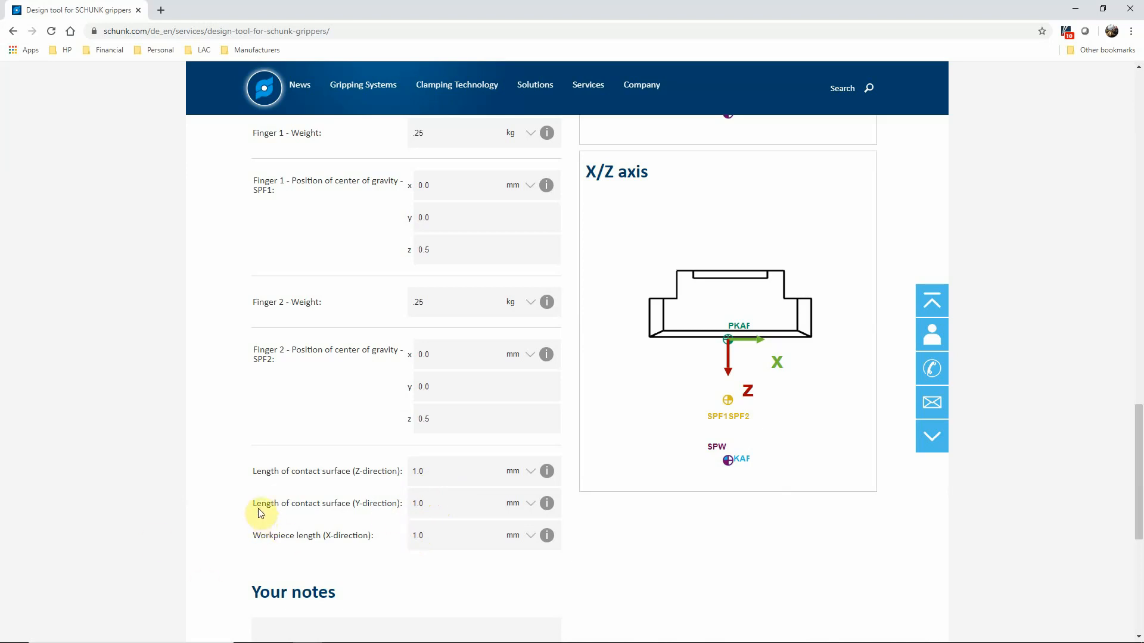
{"action": "scroll", "coordinate": [306, 544], "scroll_direction": "down", "scroll_amount": 3}
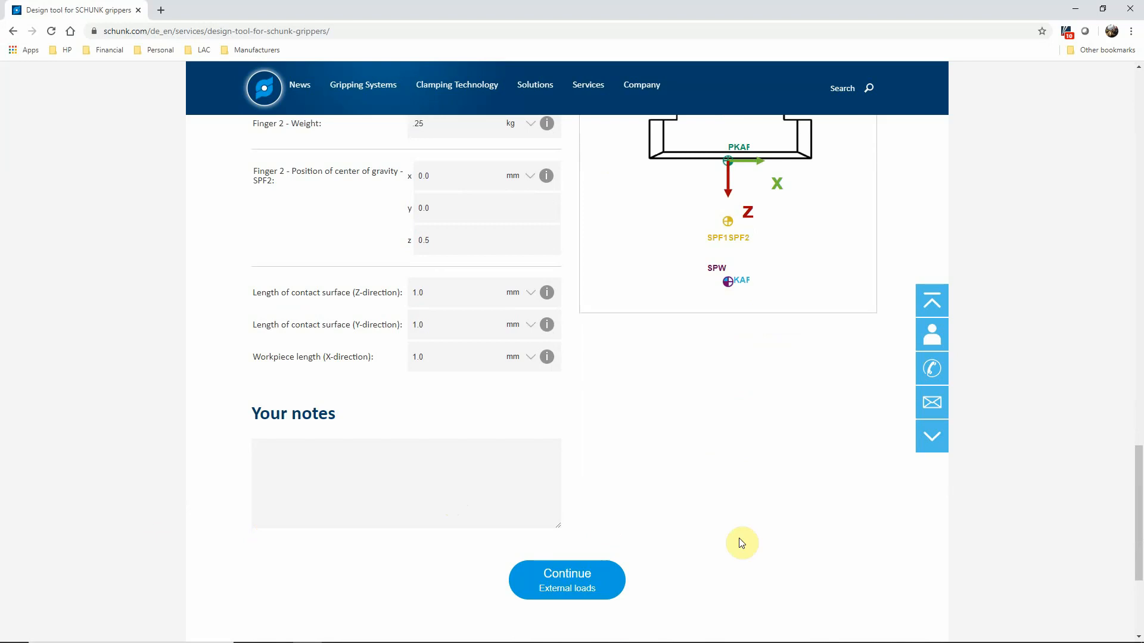
{"action": "left_click", "coordinate": [577, 587]}
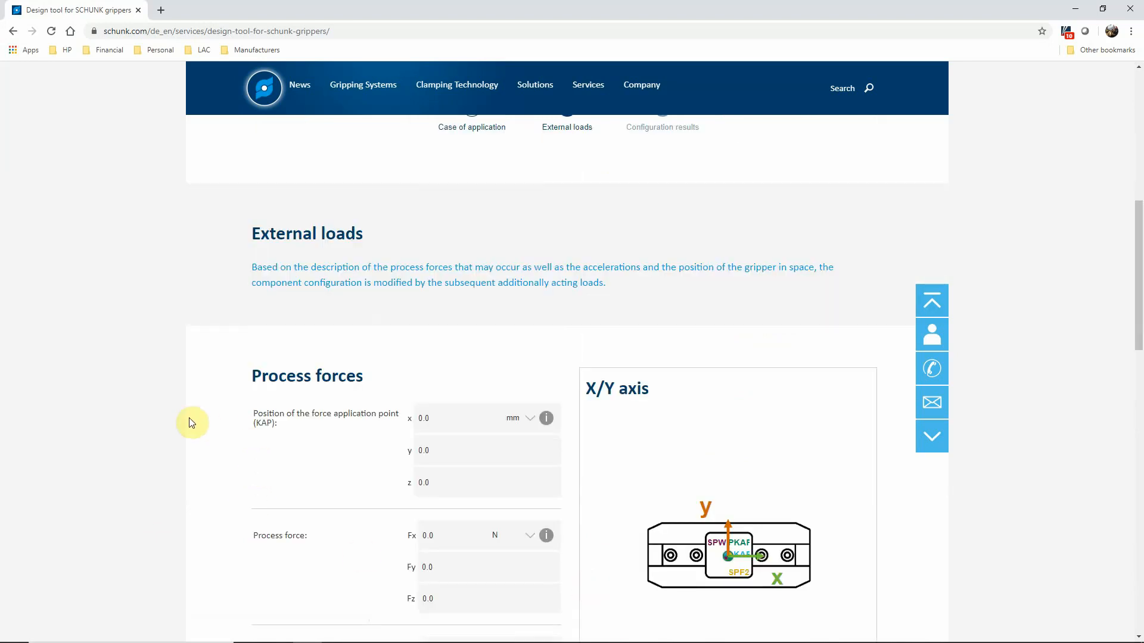
Step: Review the external load settings for process forces, process moments, gripper position in space and acceleration
{"action": "scroll", "coordinate": [193, 417], "scroll_direction": "down", "scroll_amount": 1}
{"action": "scroll", "coordinate": [193, 417], "scroll_direction": "down", "scroll_amount": 1}
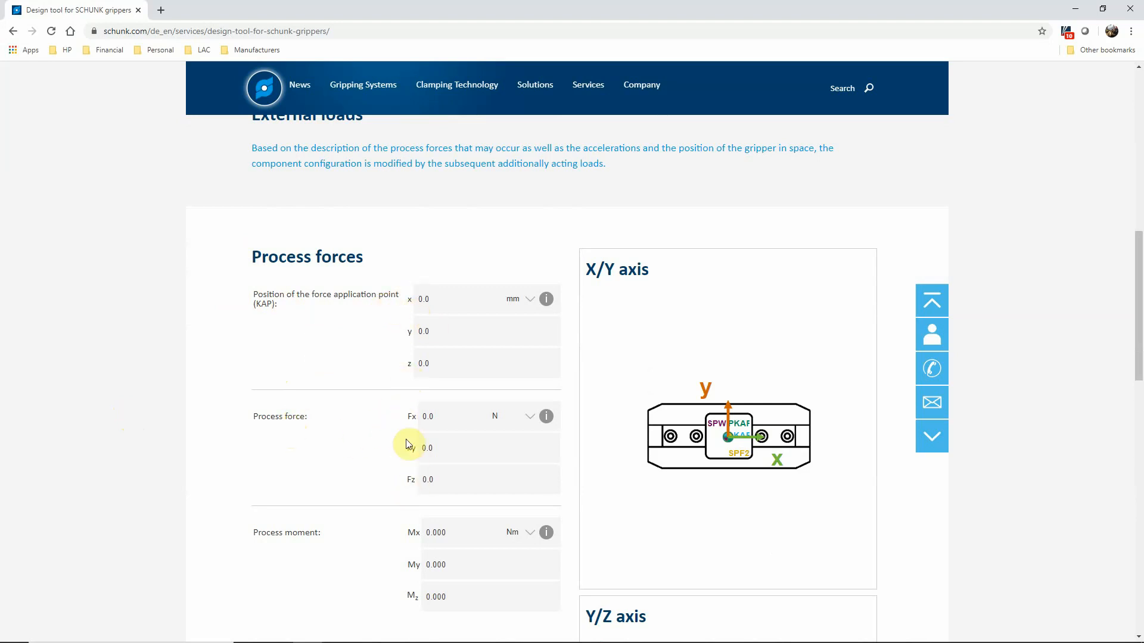
{"action": "scroll", "coordinate": [342, 536], "scroll_direction": "down", "scroll_amount": 1}
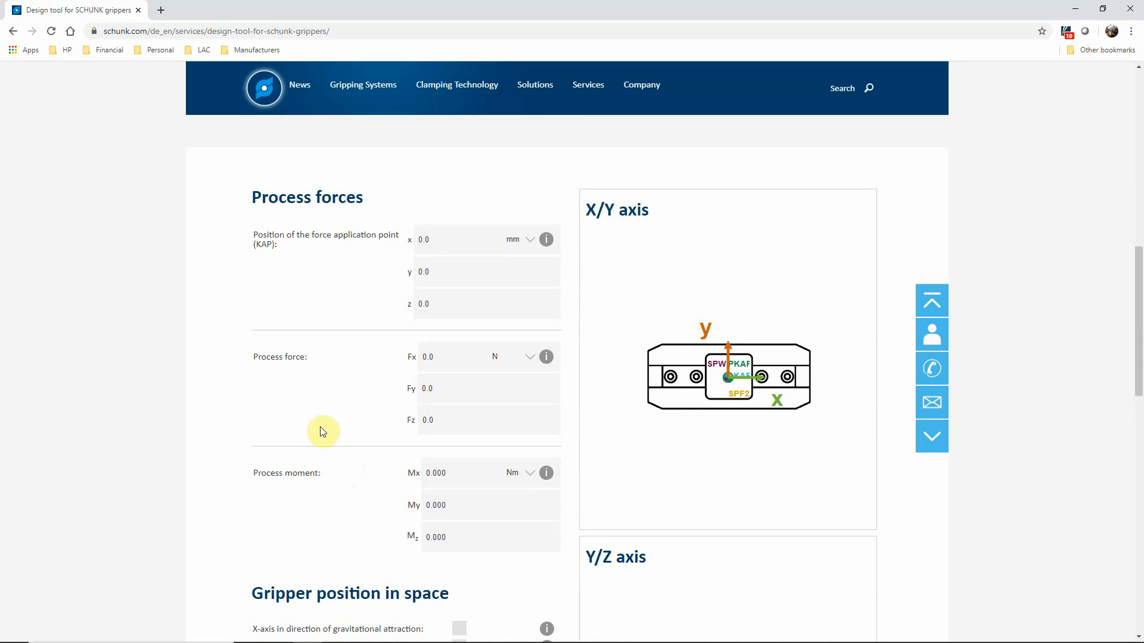
{"action": "scroll", "coordinate": [229, 423], "scroll_direction": "down", "scroll_amount": 4}
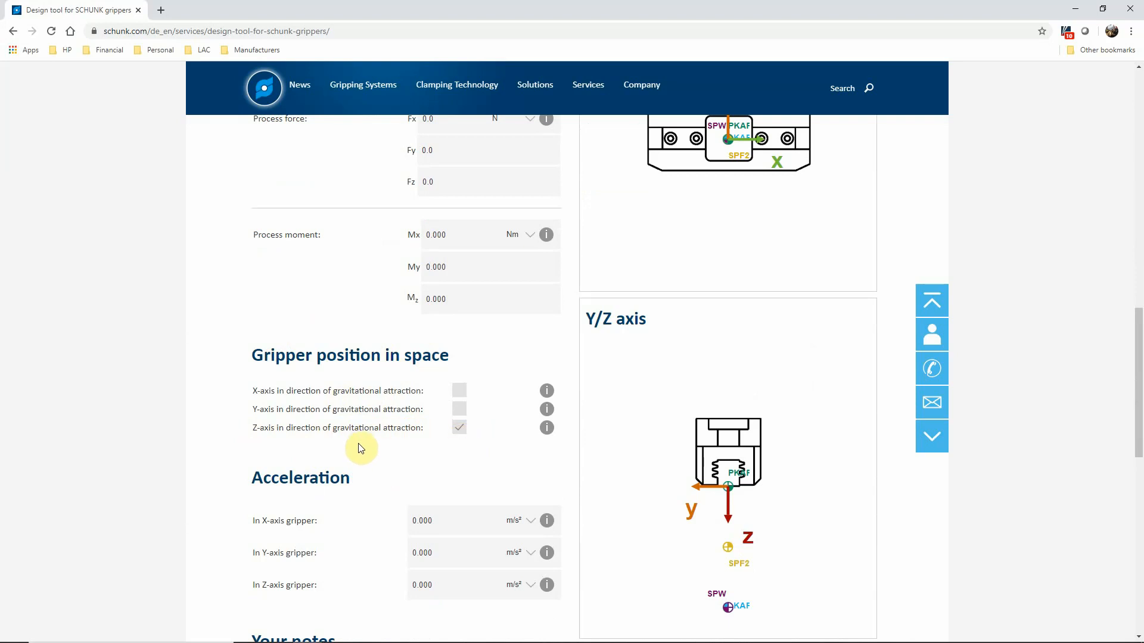
{"action": "scroll", "coordinate": [381, 463], "scroll_direction": "down", "scroll_amount": 3}
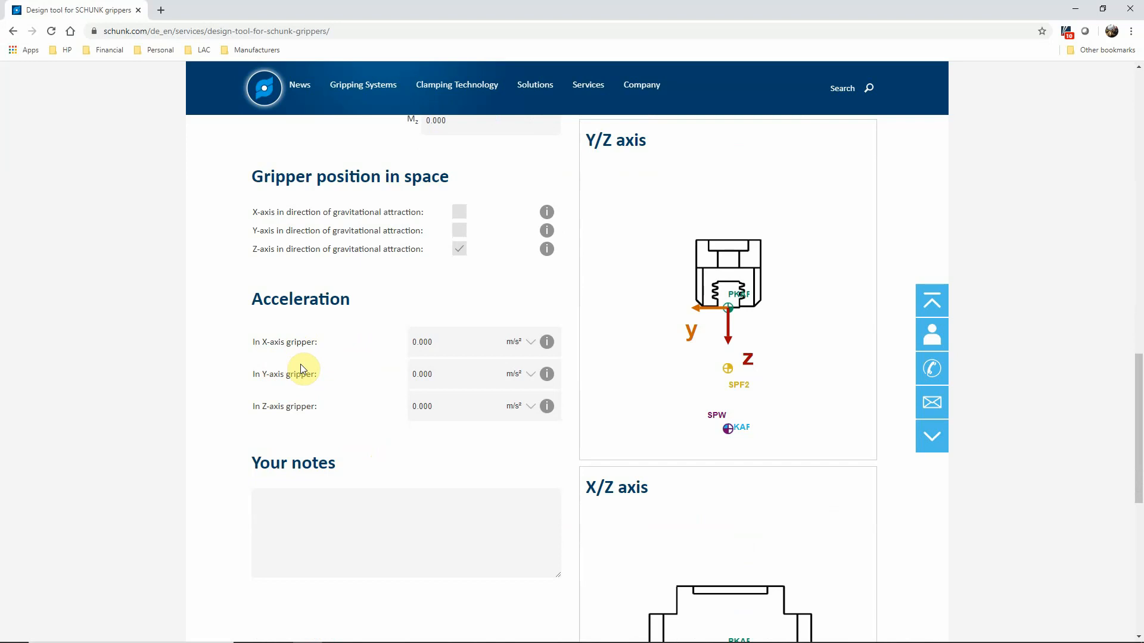
{"action": "scroll", "coordinate": [364, 377], "scroll_direction": "down", "scroll_amount": 6}
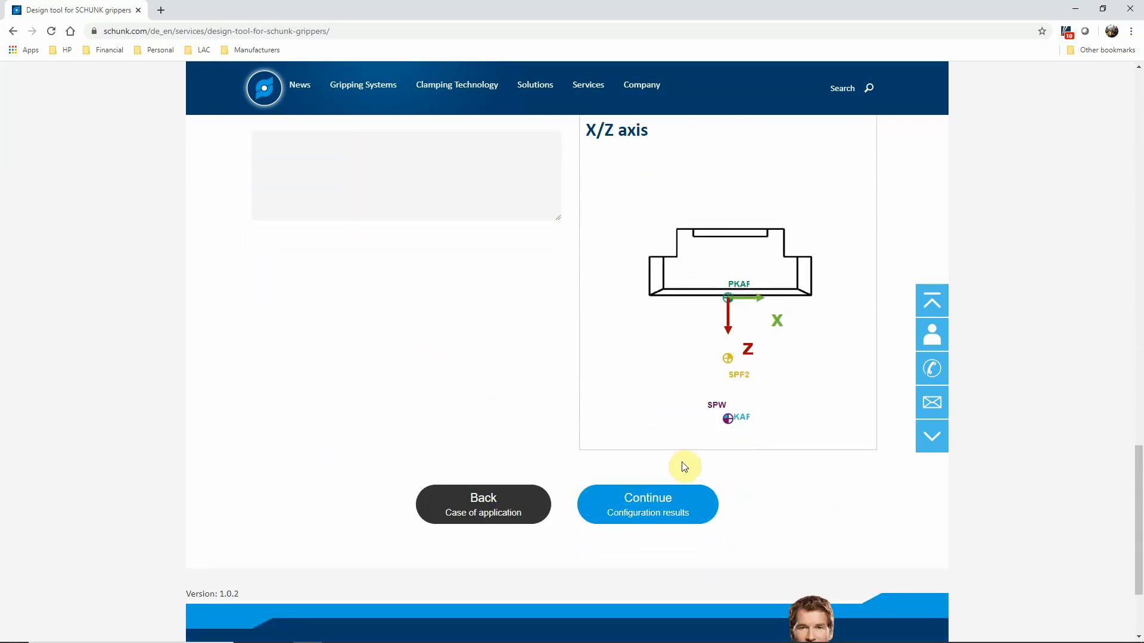
Step: Continue to the configuration results and review the list of suitable grippers
{"action": "left_click", "coordinate": [638, 500]}
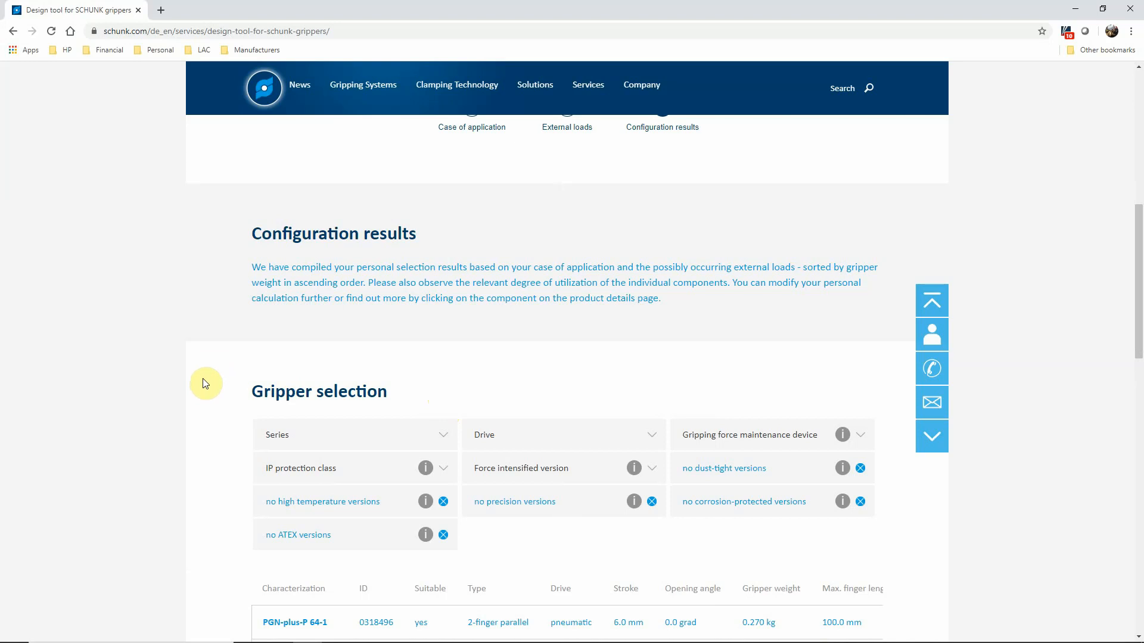
{"action": "scroll", "coordinate": [184, 320], "scroll_direction": "down", "scroll_amount": 3}
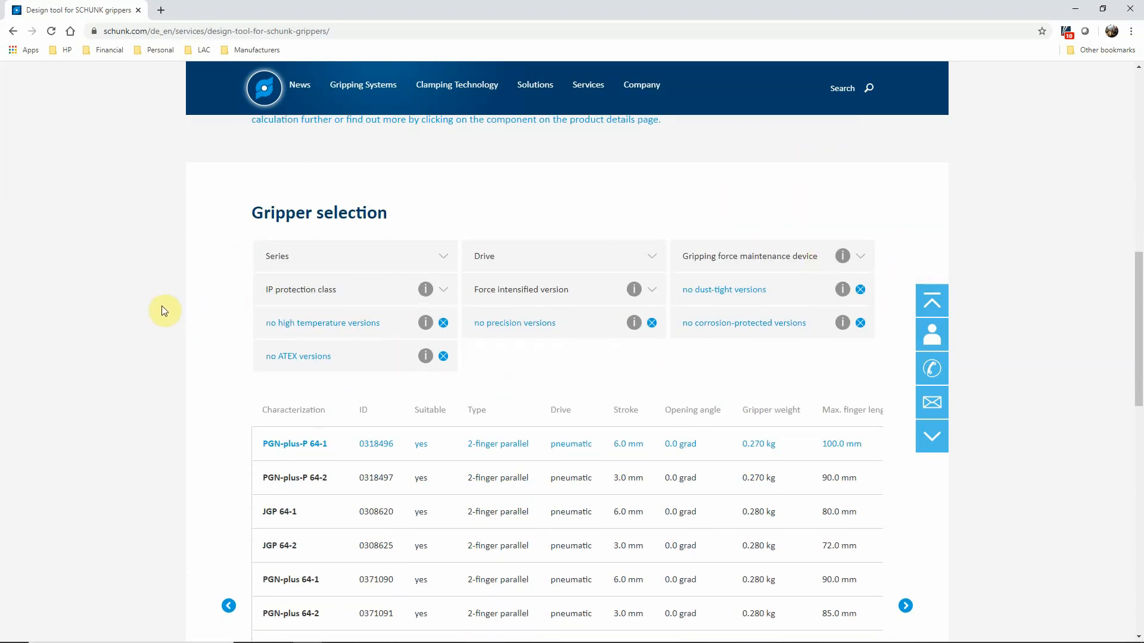
{"action": "scroll", "coordinate": [162, 307], "scroll_direction": "down", "scroll_amount": 3}
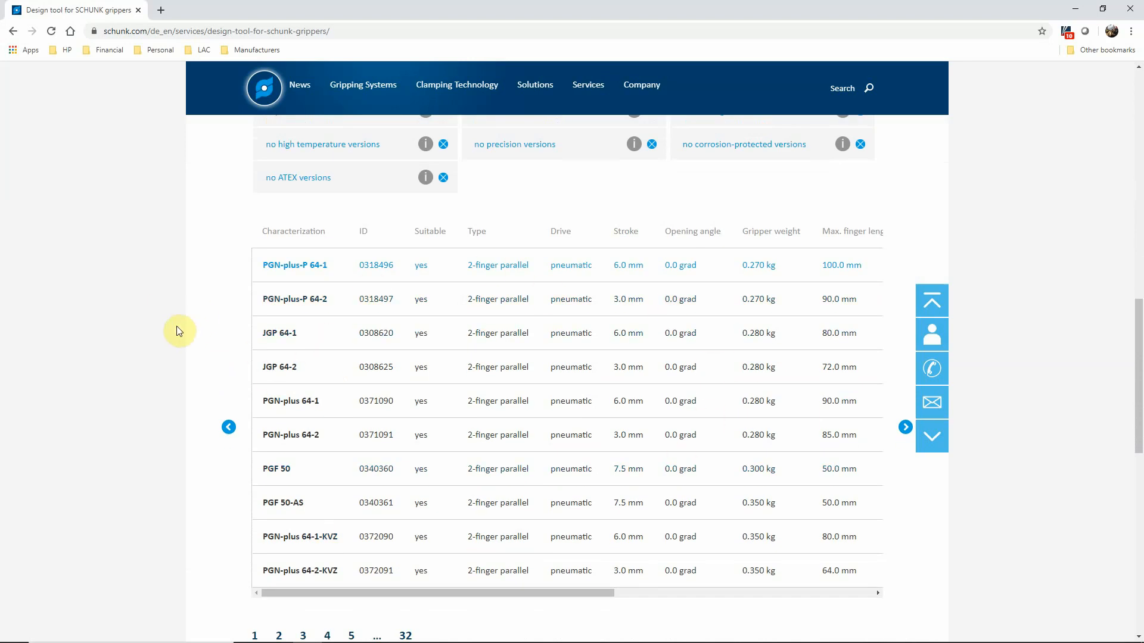
{"action": "scroll", "coordinate": [177, 332], "scroll_direction": "down", "scroll_amount": 2}
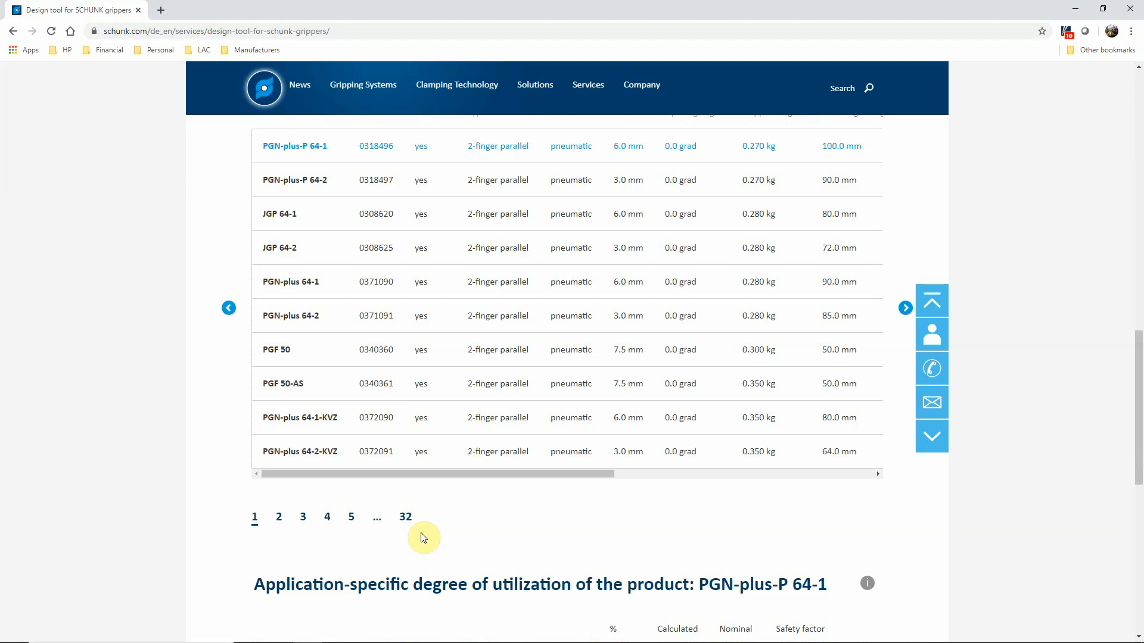
Step: Filter the gripper selection by pneumatic drive and look over the filtered list
{"action": "scroll", "coordinate": [187, 424], "scroll_direction": "up", "scroll_amount": 5}
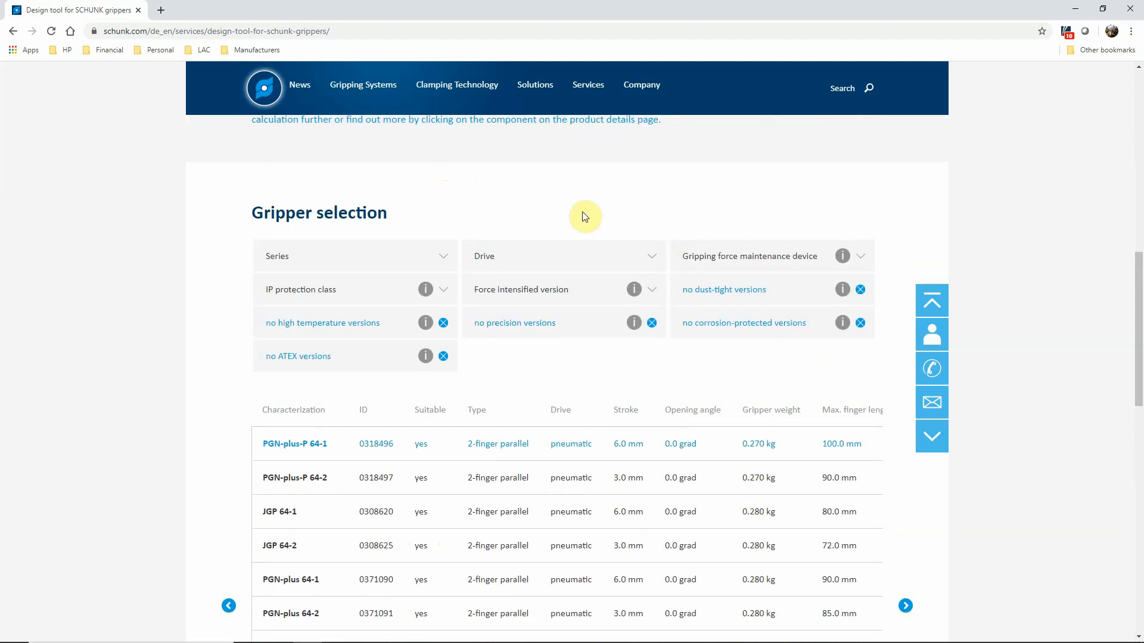
{"action": "left_click", "coordinate": [658, 256]}
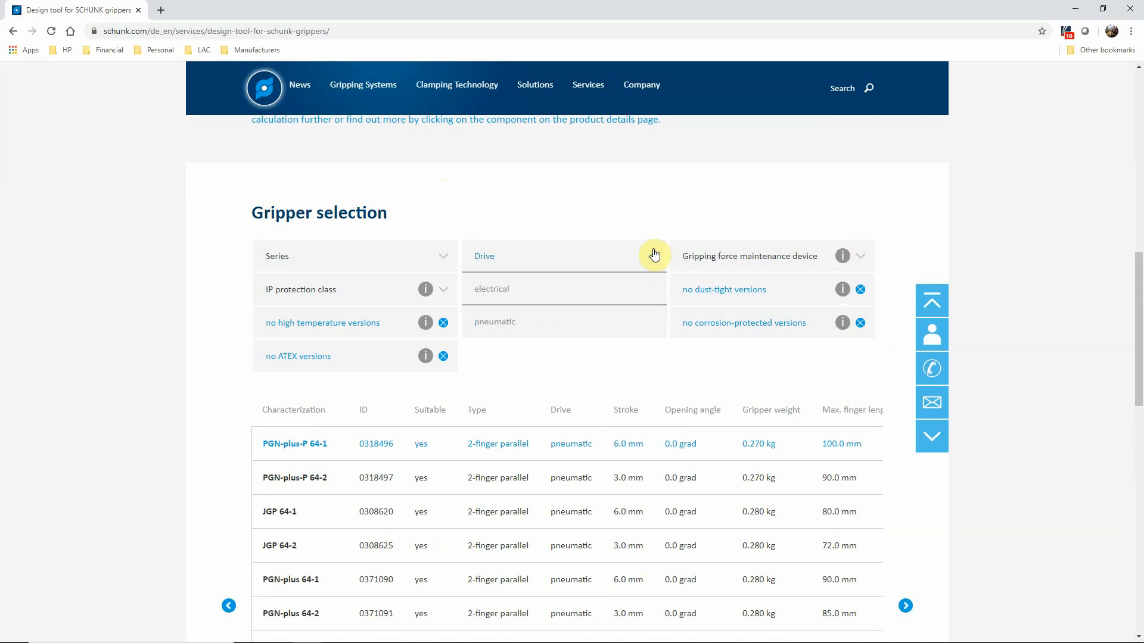
{"action": "left_click", "coordinate": [535, 320]}
{"action": "scroll", "coordinate": [195, 424], "scroll_direction": "down", "scroll_amount": 2}
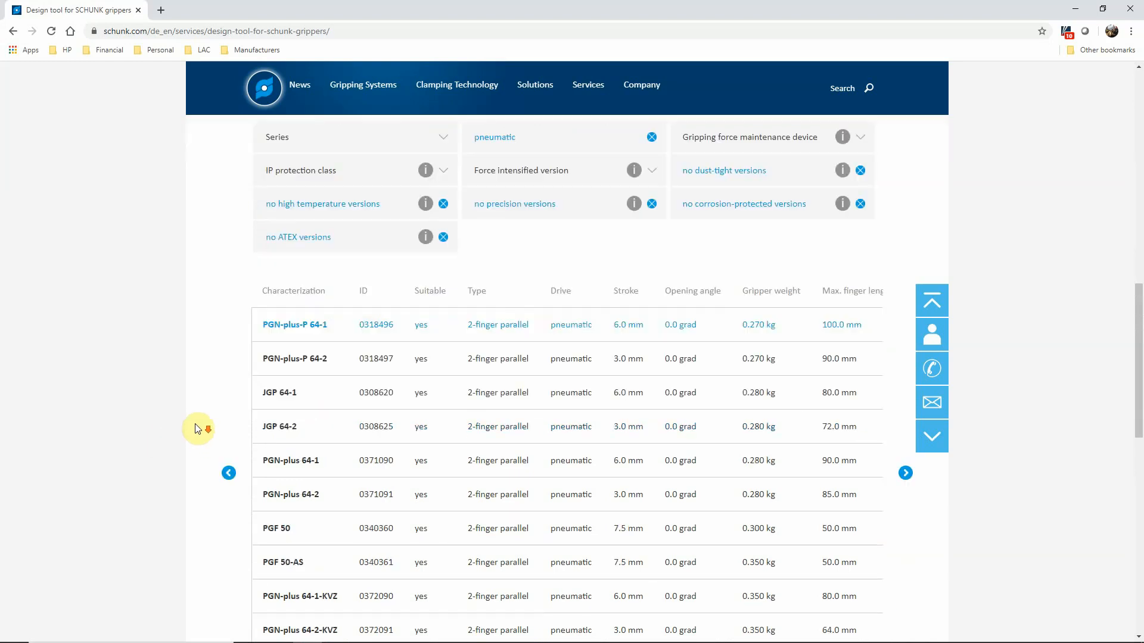
{"action": "scroll", "coordinate": [449, 501], "scroll_direction": "down", "scroll_amount": 4}
Step: Restrict the gripper selection to the PGN-plus series and look over the matching models
{"action": "scroll", "coordinate": [445, 475], "scroll_direction": "up", "scroll_amount": 5}
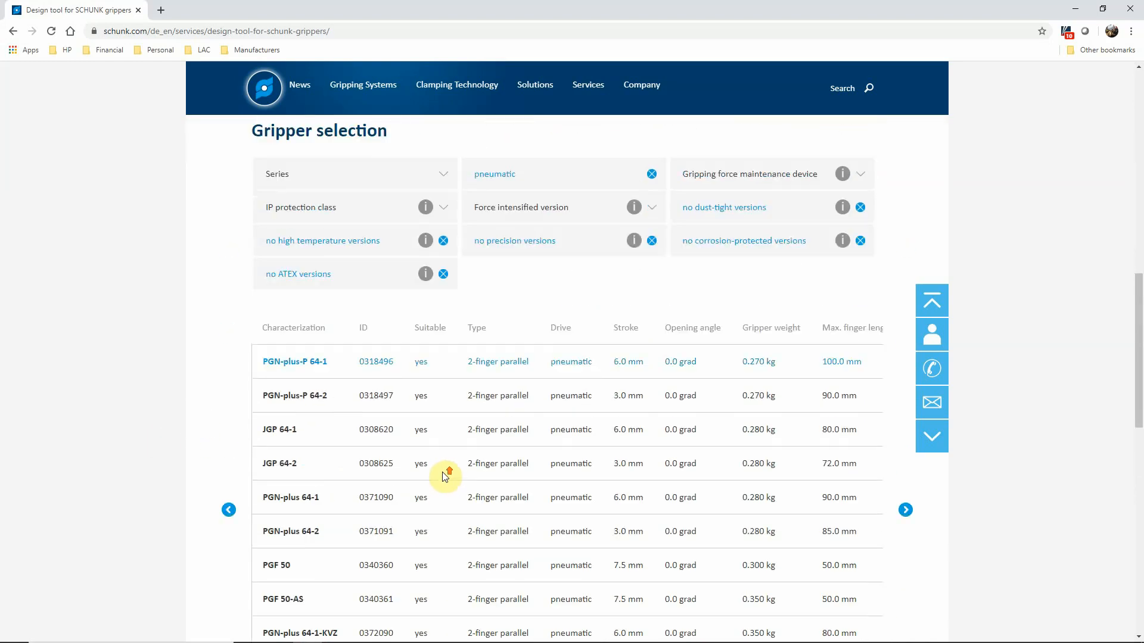
{"action": "scroll", "coordinate": [445, 475], "scroll_direction": "up", "scroll_amount": 1}
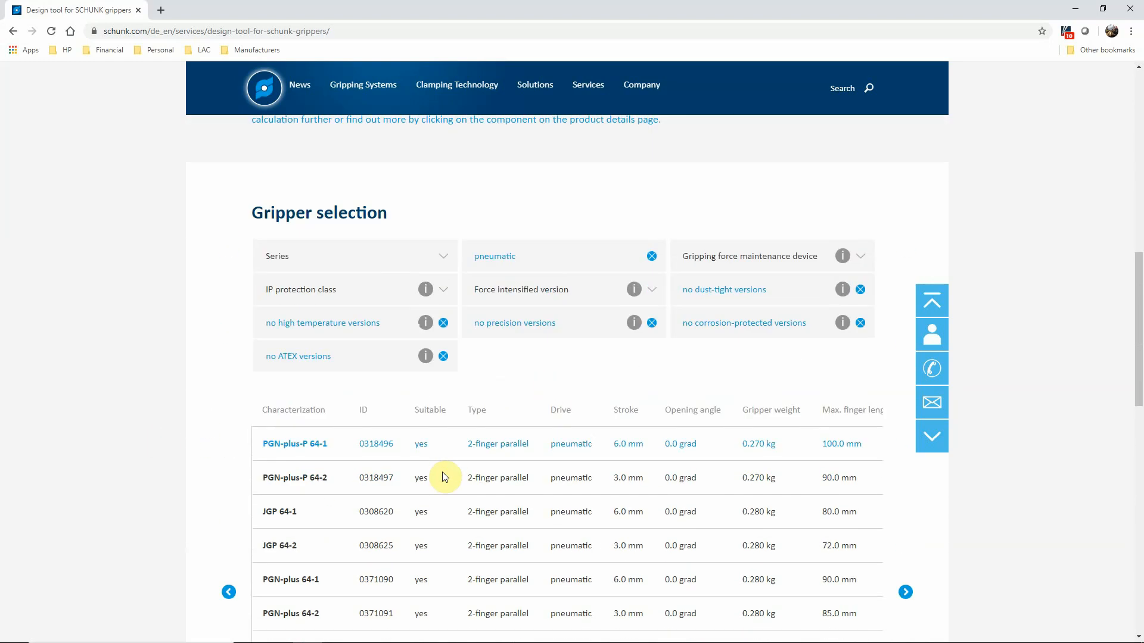
{"action": "left_click", "coordinate": [446, 259]}
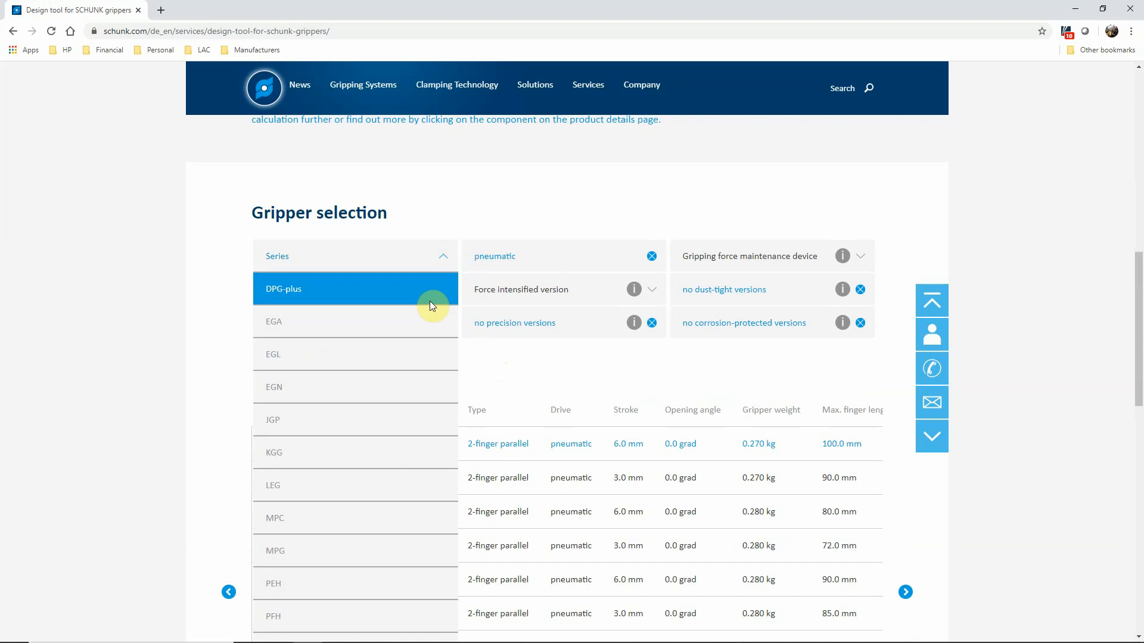
{"action": "scroll", "coordinate": [385, 343], "scroll_direction": "down", "scroll_amount": 2}
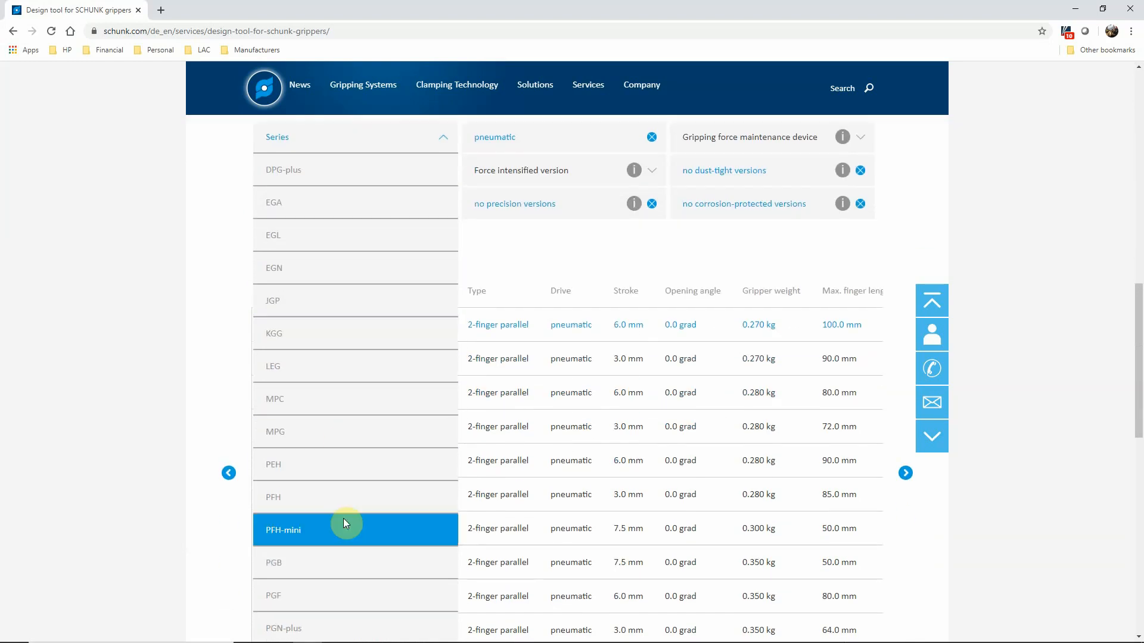
{"action": "scroll", "coordinate": [338, 527], "scroll_direction": "down", "scroll_amount": 1}
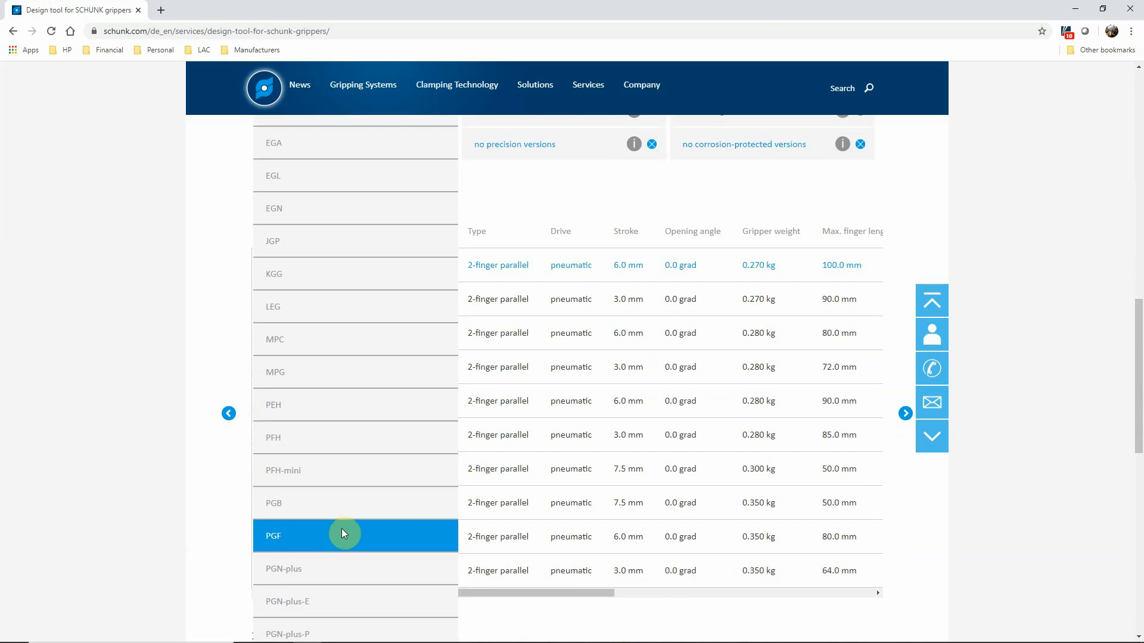
{"action": "left_click", "coordinate": [316, 573]}
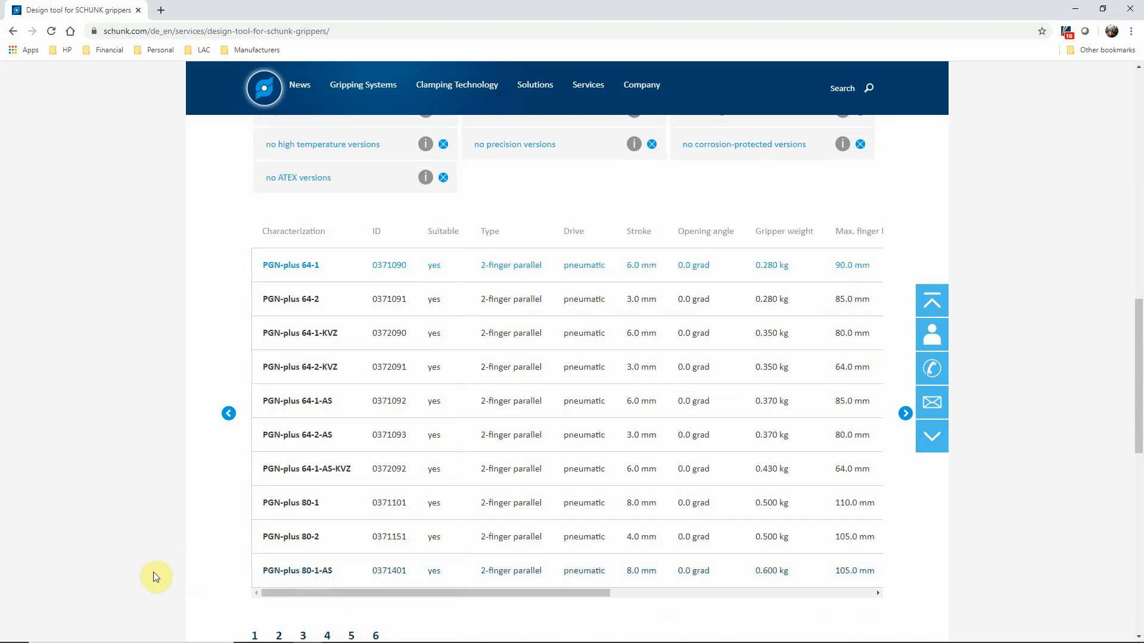
{"action": "scroll", "coordinate": [143, 421], "scroll_direction": "down", "scroll_amount": 1}
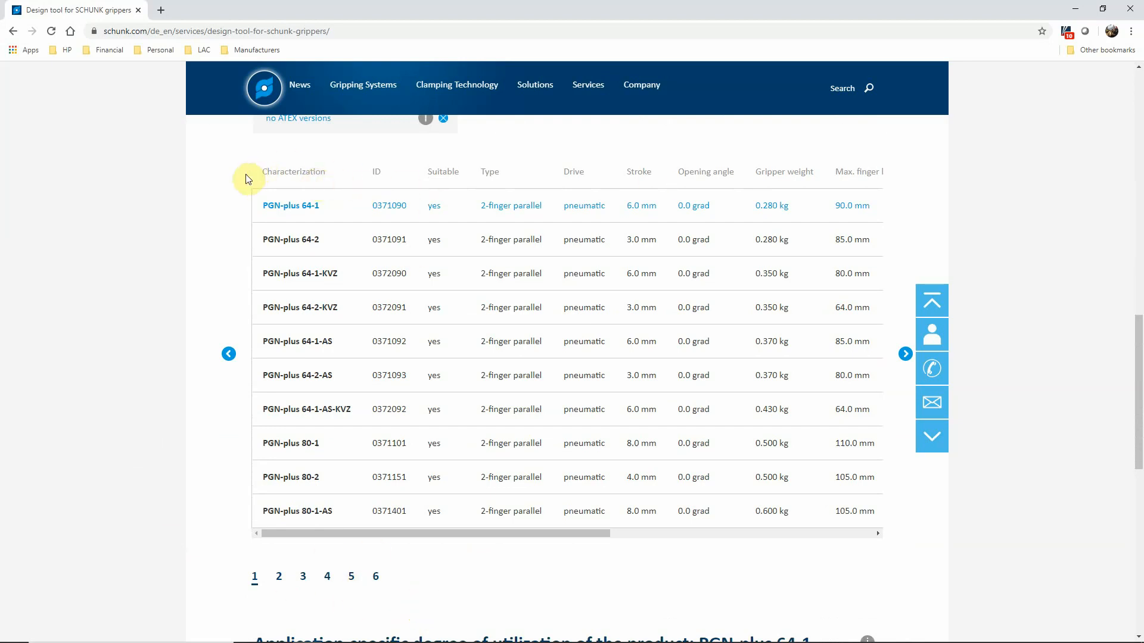
{"action": "scroll", "coordinate": [244, 181], "scroll_direction": "up", "scroll_amount": 4}
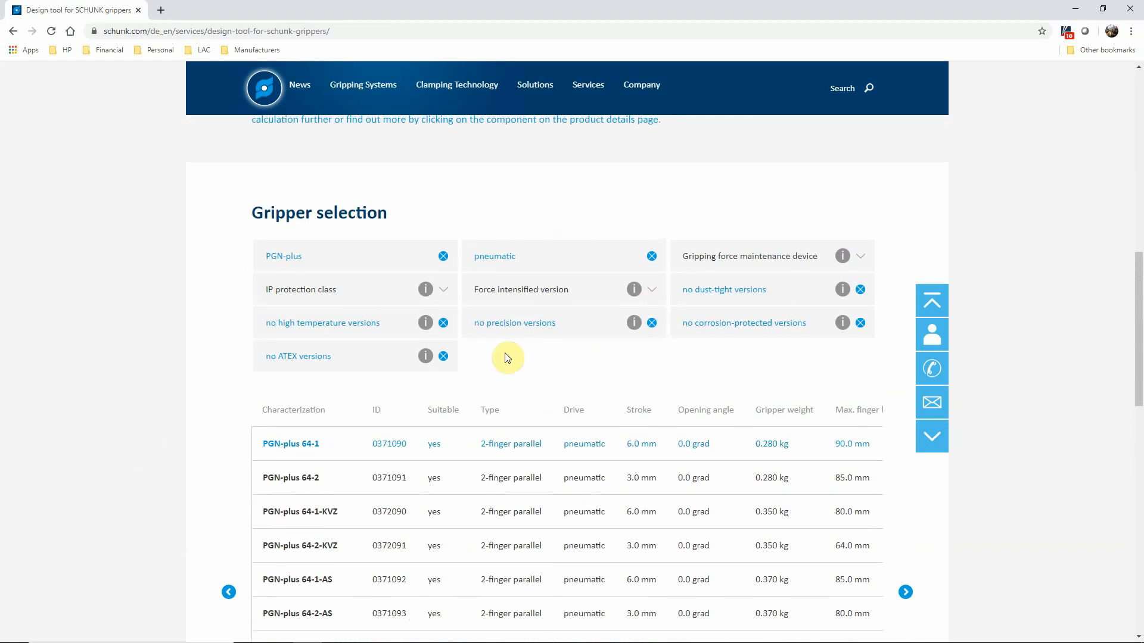
Step: Compare the grippers sorted by stroke and by gripper weight, leaving the table in ascending order of weight
{"action": "scroll", "coordinate": [238, 398], "scroll_direction": "down", "scroll_amount": 1}
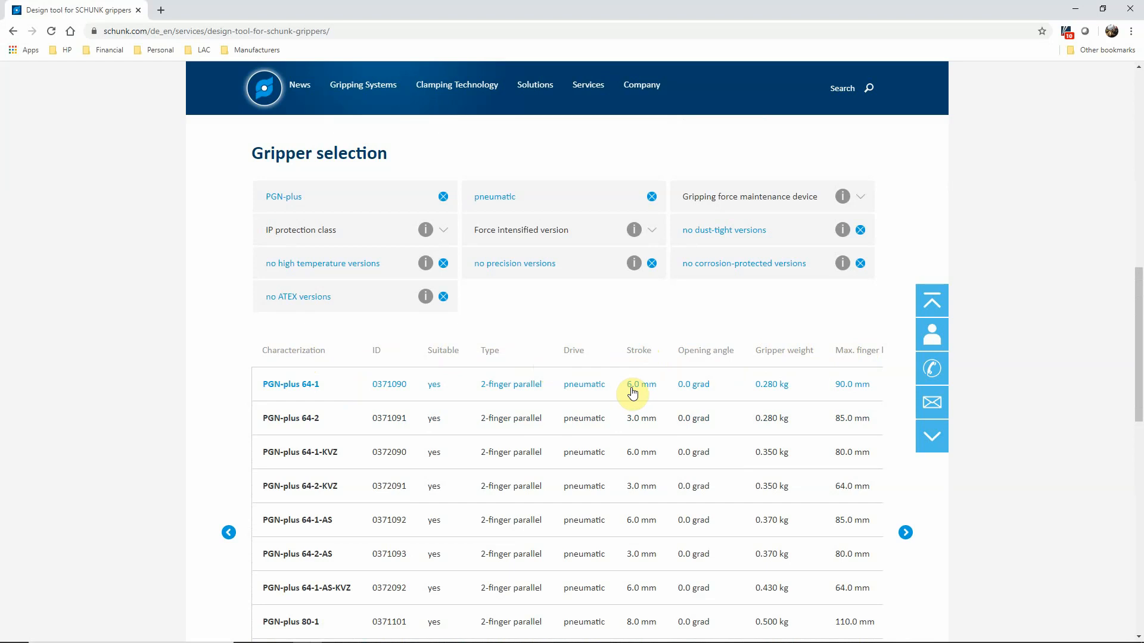
{"action": "left_click", "coordinate": [638, 357]}
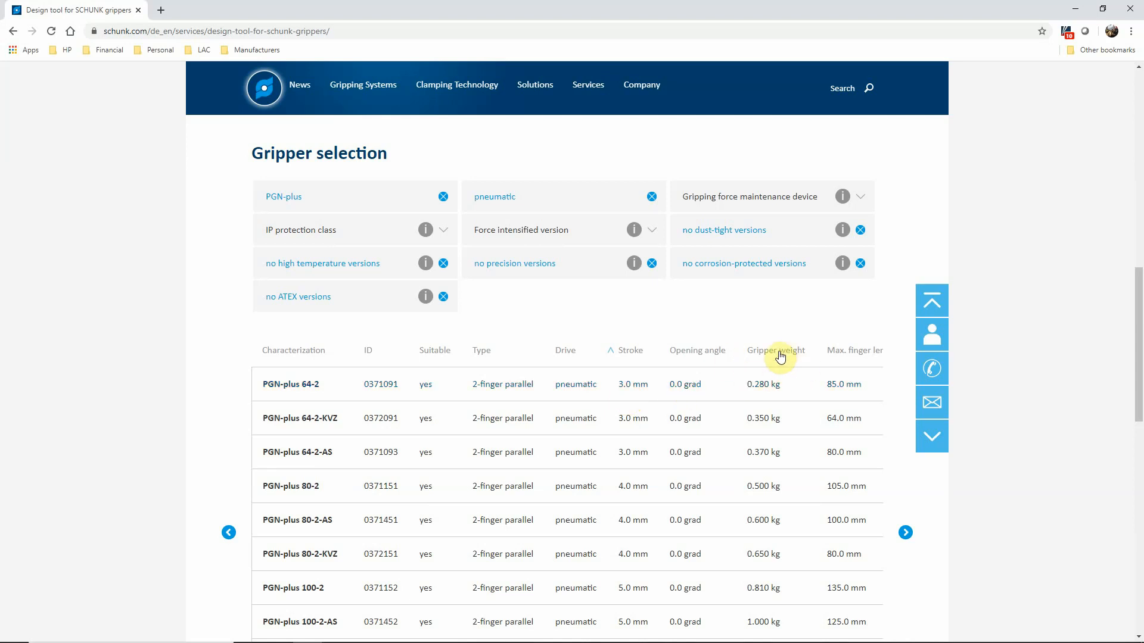
{"action": "left_click", "coordinate": [756, 353]}
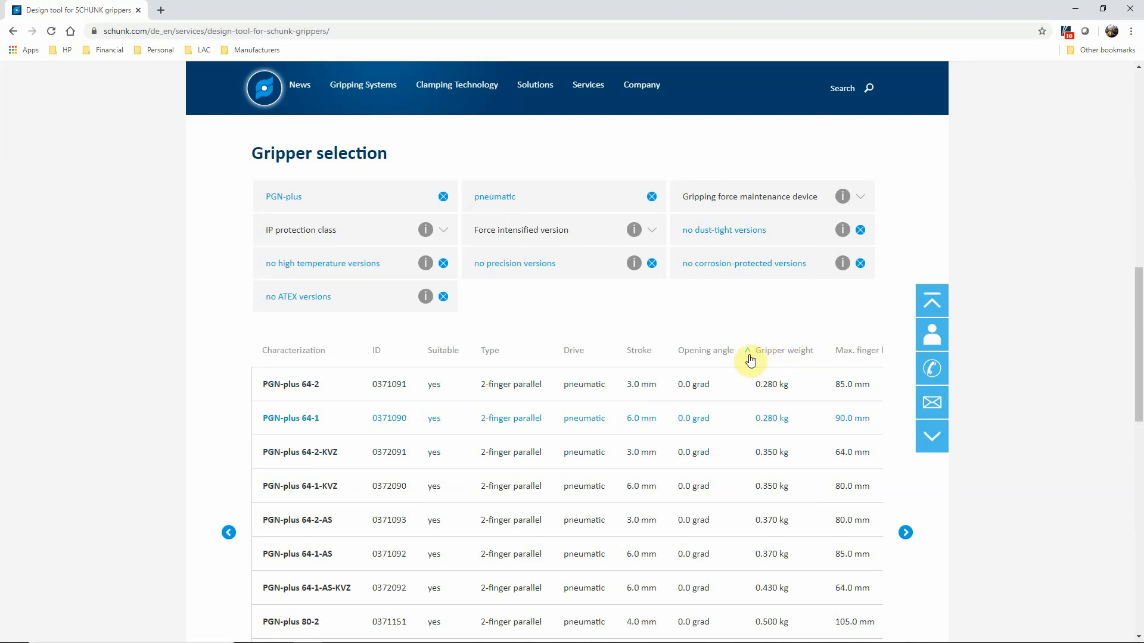
{"action": "left_click", "coordinate": [750, 358]}
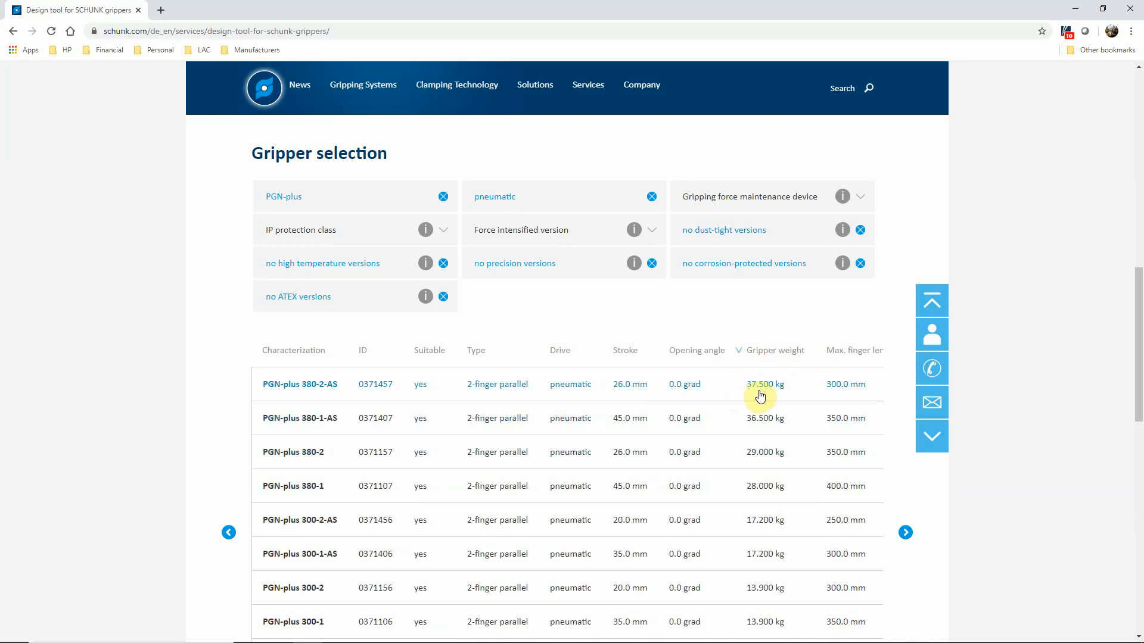
{"action": "left_click", "coordinate": [745, 357]}
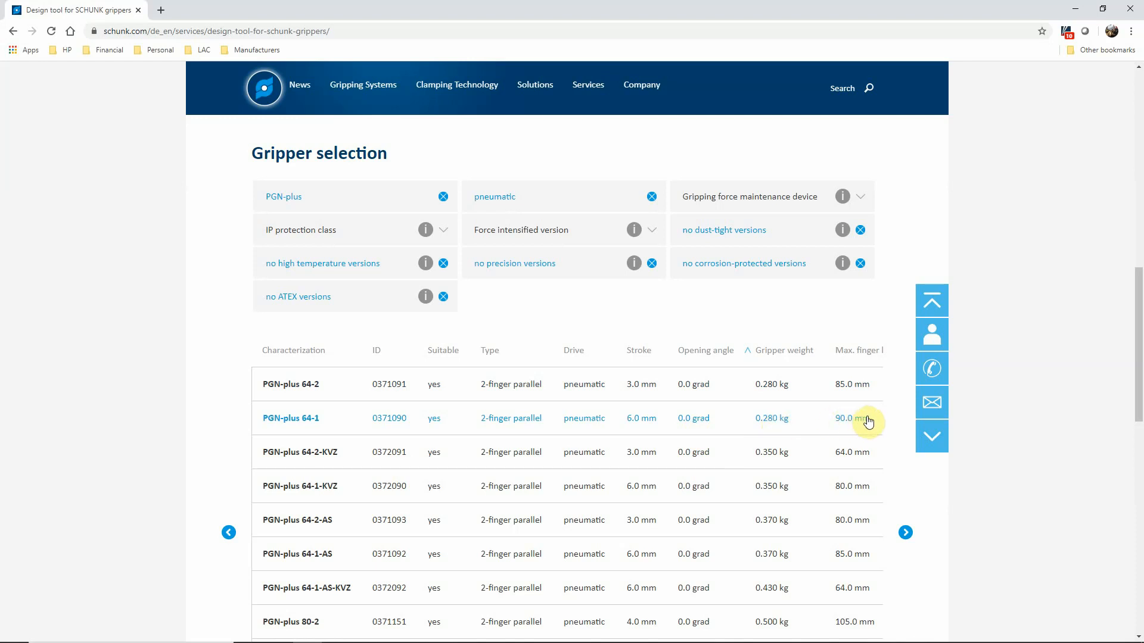
Step: Select the PGN-plus 64-1 gripper and review its application-specific degree of utilization for gripping force, Fz and the moments
{"action": "left_click", "coordinate": [302, 420]}
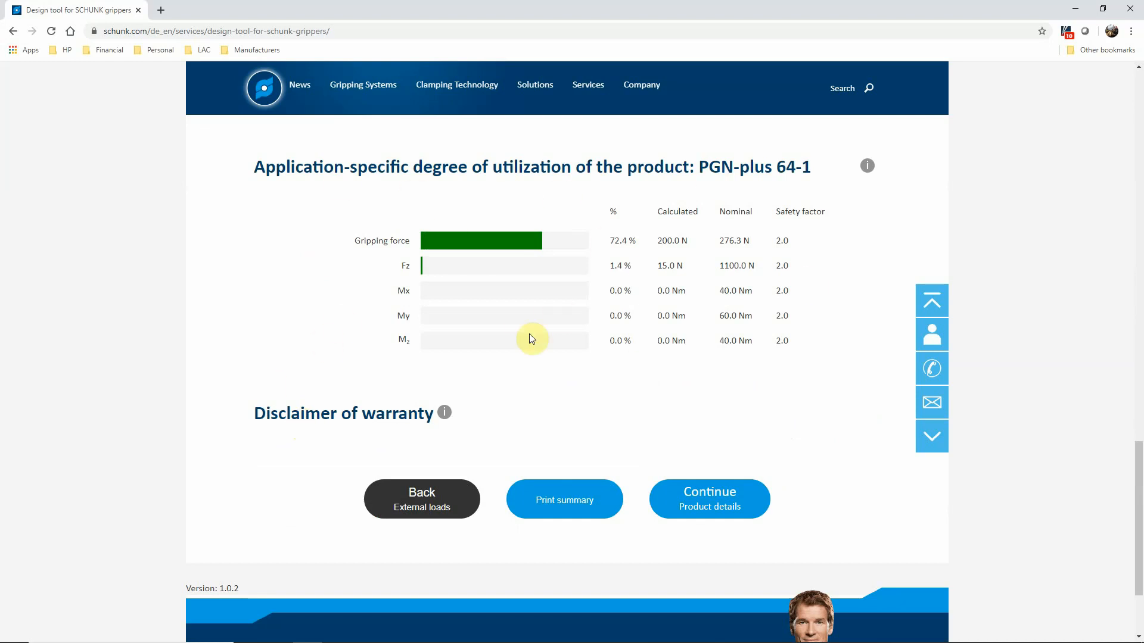
{"action": "scroll", "coordinate": [498, 278], "scroll_direction": "up", "scroll_amount": 6}
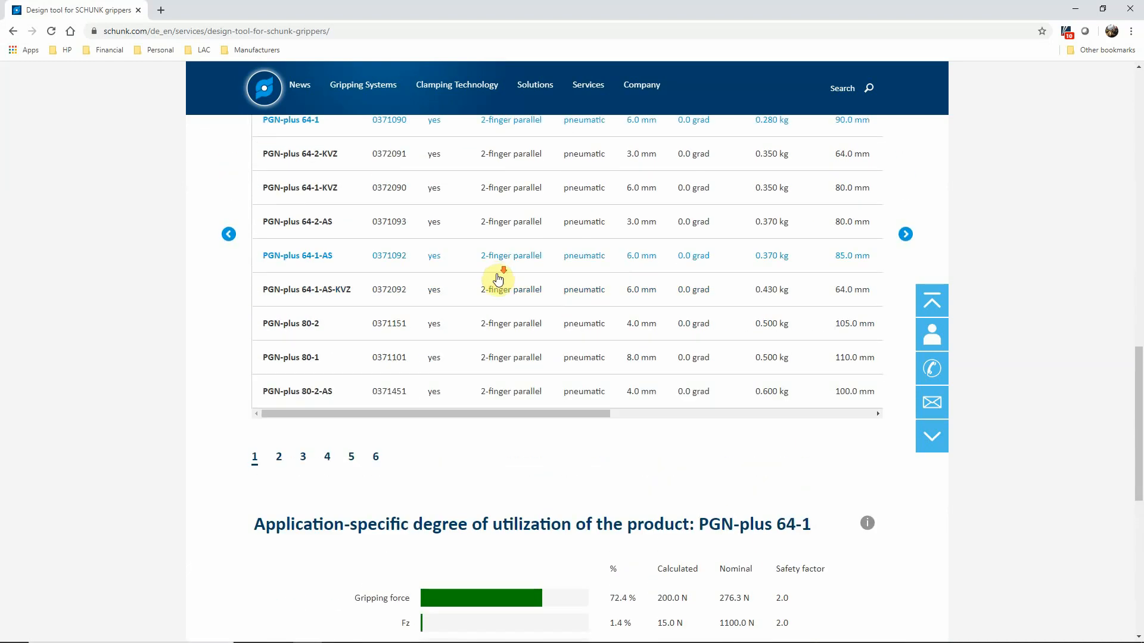
{"action": "scroll", "coordinate": [498, 277], "scroll_direction": "down", "scroll_amount": 4}
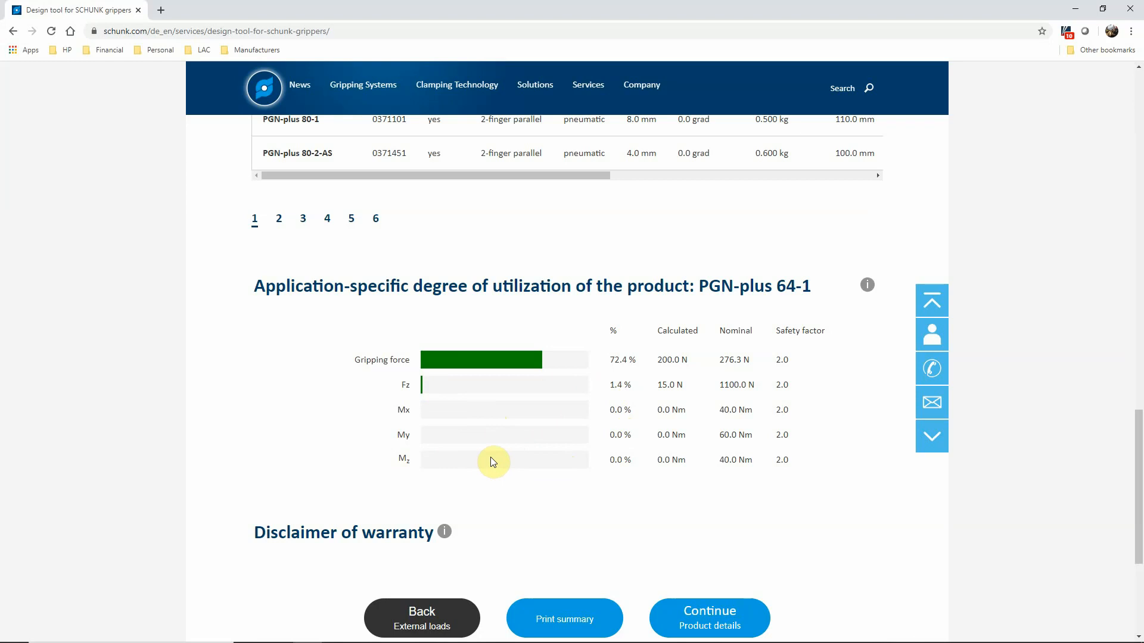
{"action": "scroll", "coordinate": [632, 500], "scroll_direction": "down", "scroll_amount": 1}
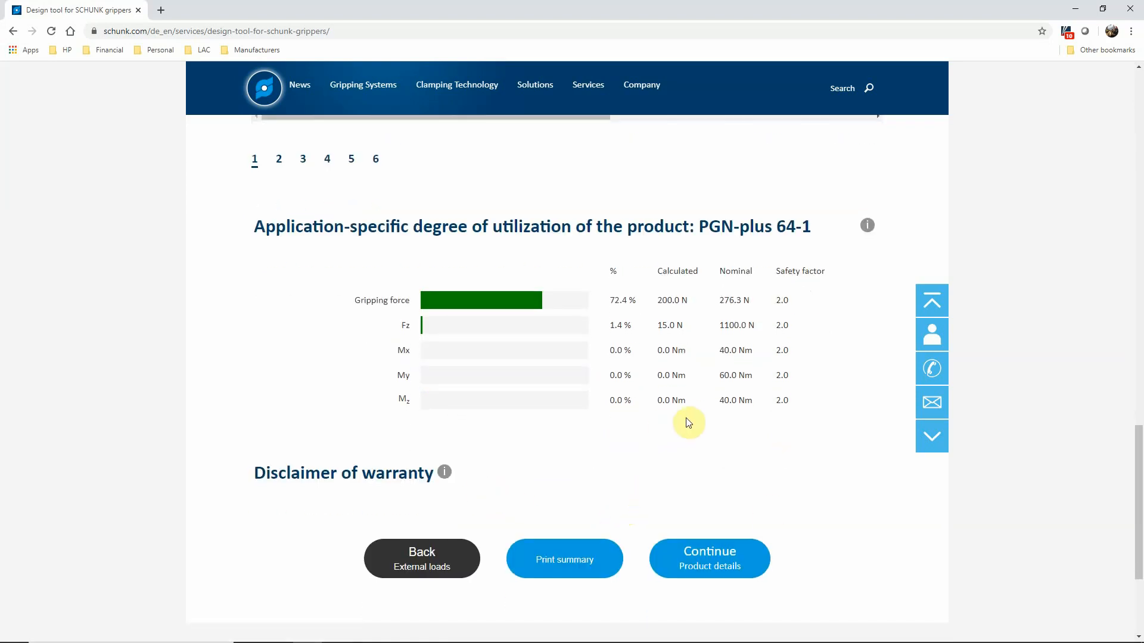
{"action": "scroll", "coordinate": [784, 528], "scroll_direction": "up", "scroll_amount": 1}
{"action": "scroll", "coordinate": [775, 512], "scroll_direction": "down", "scroll_amount": 1}
Step: Switch to the design tool's summary PDF in Nitro Pro, review all its pages, and return to the configuration results
{"action": "left_click", "coordinate": [598, 551]}
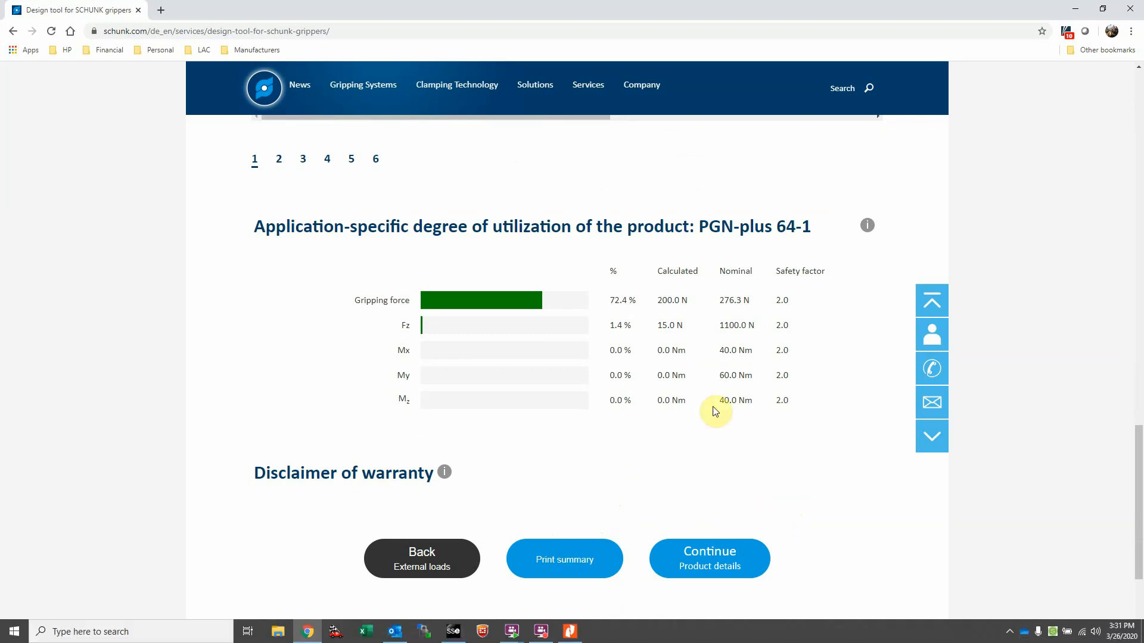
{"action": "left_click", "coordinate": [576, 633]}
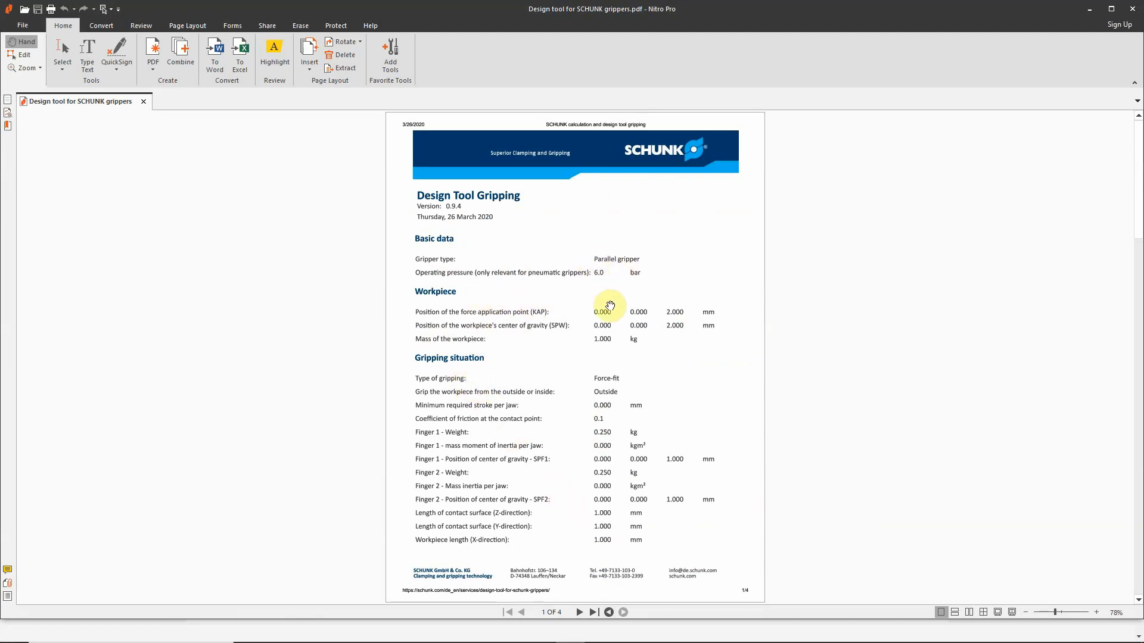
{"action": "scroll", "coordinate": [560, 342], "scroll_direction": "down", "scroll_amount": 3}
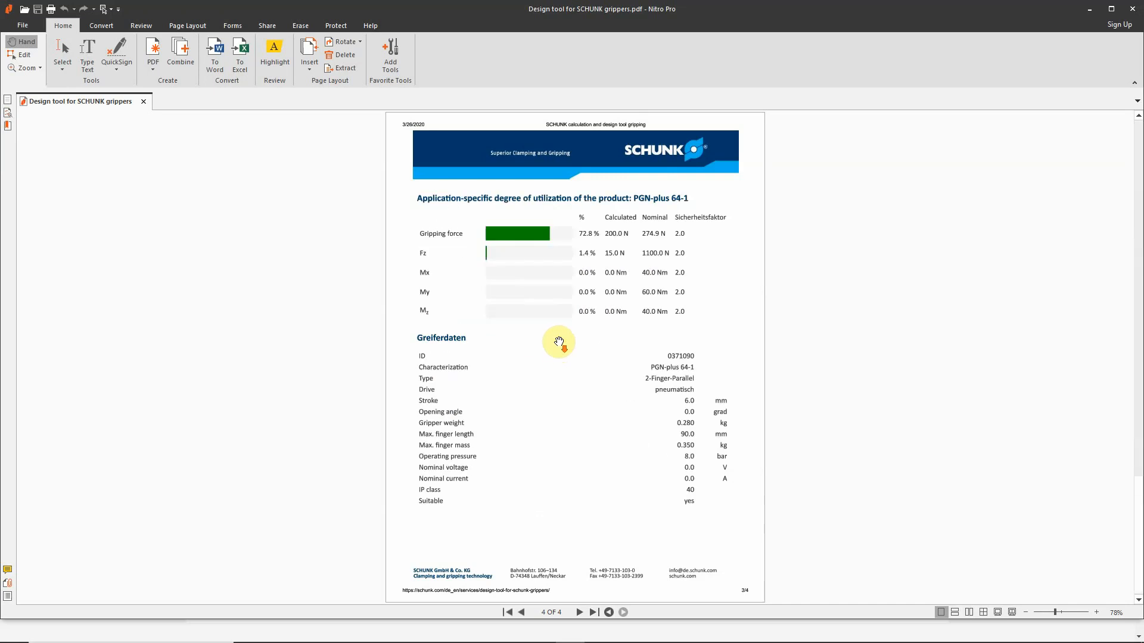
{"action": "scroll", "coordinate": [558, 340], "scroll_direction": "up", "scroll_amount": 3}
{"action": "scroll", "coordinate": [552, 344], "scroll_direction": "down", "scroll_amount": 1}
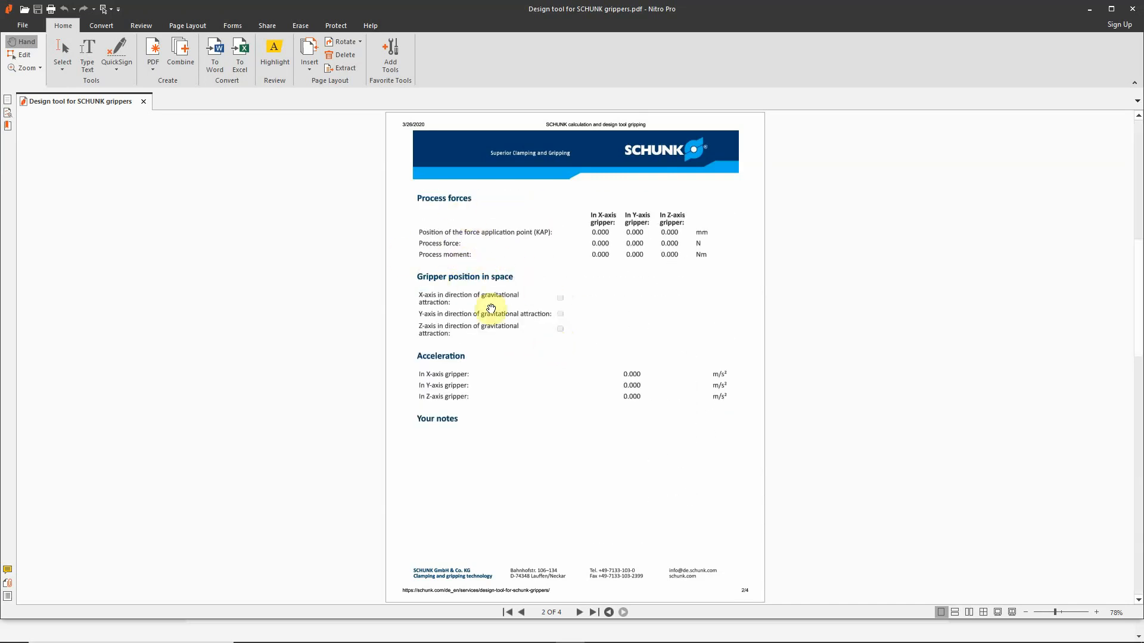
{"action": "scroll", "coordinate": [457, 395], "scroll_direction": "down", "scroll_amount": 1}
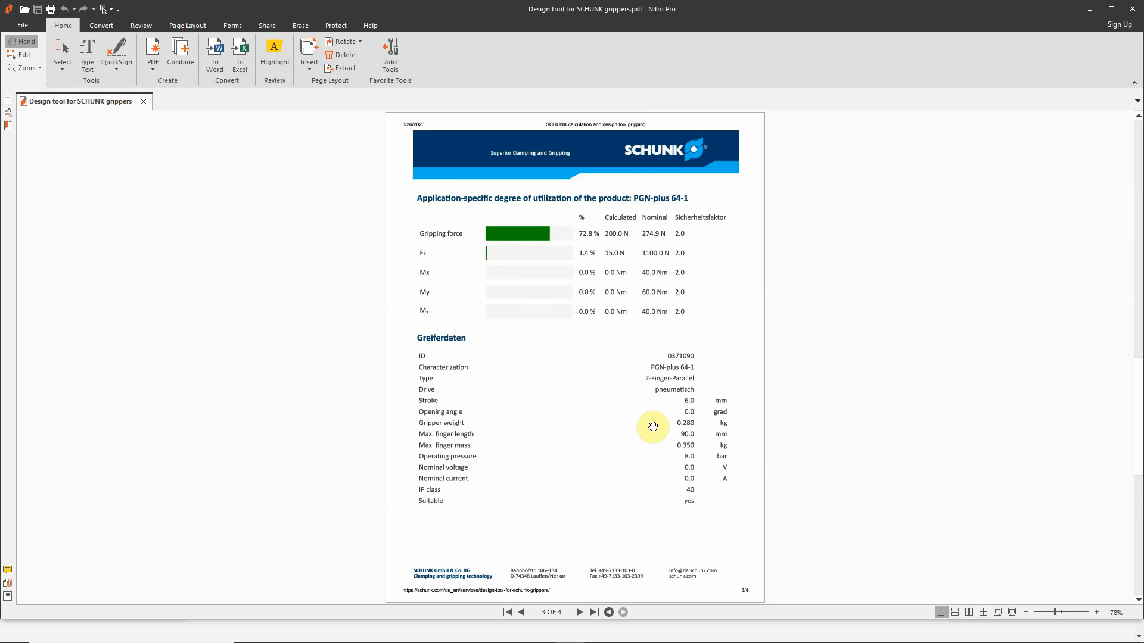
{"action": "scroll", "coordinate": [653, 426], "scroll_direction": "down", "scroll_amount": 3}
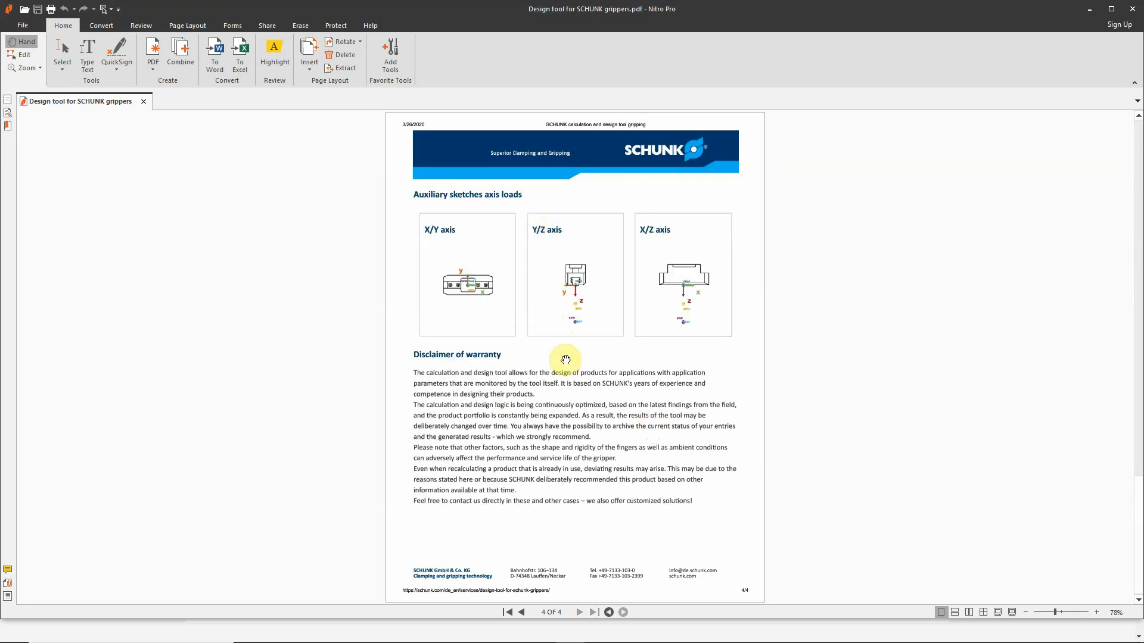
{"action": "scroll", "coordinate": [521, 378], "scroll_direction": "up", "scroll_amount": 3}
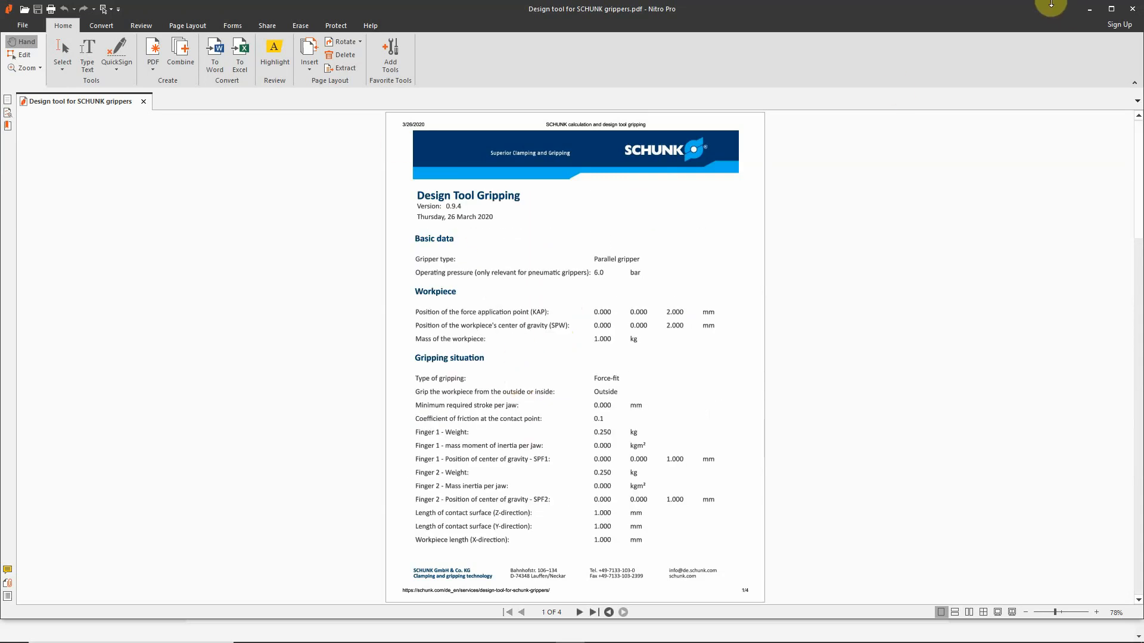
{"action": "left_click", "coordinate": [1091, 9]}
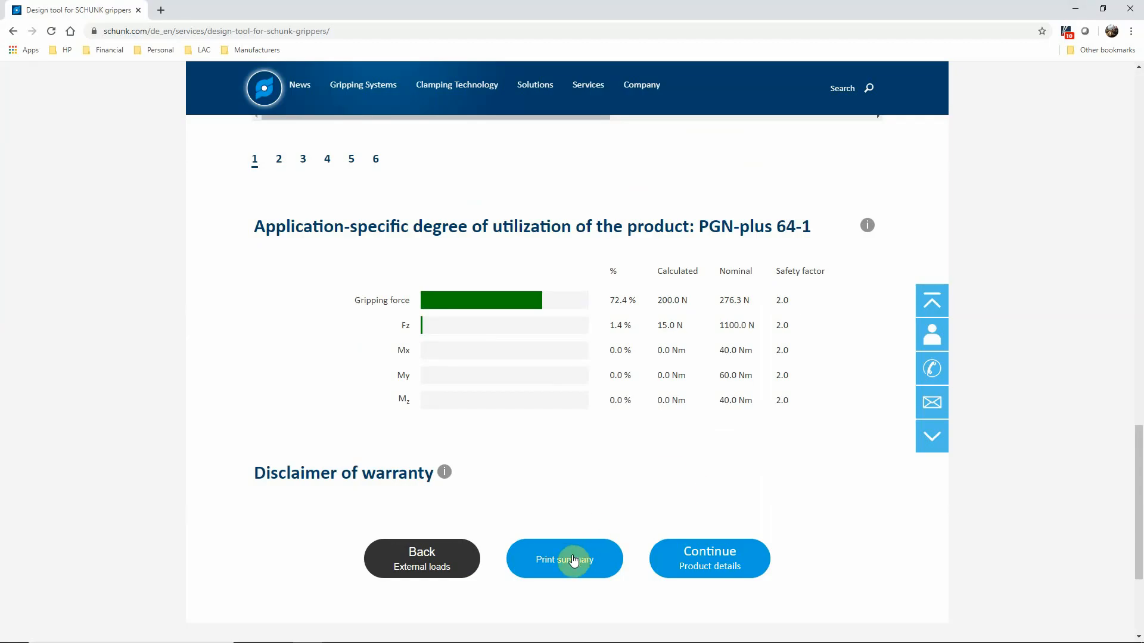
Step: Continue to the product details of the PGN-plus 64-1 and review its description and technical data
{"action": "left_click", "coordinate": [722, 563]}
{"action": "left_click", "coordinate": [703, 557]}
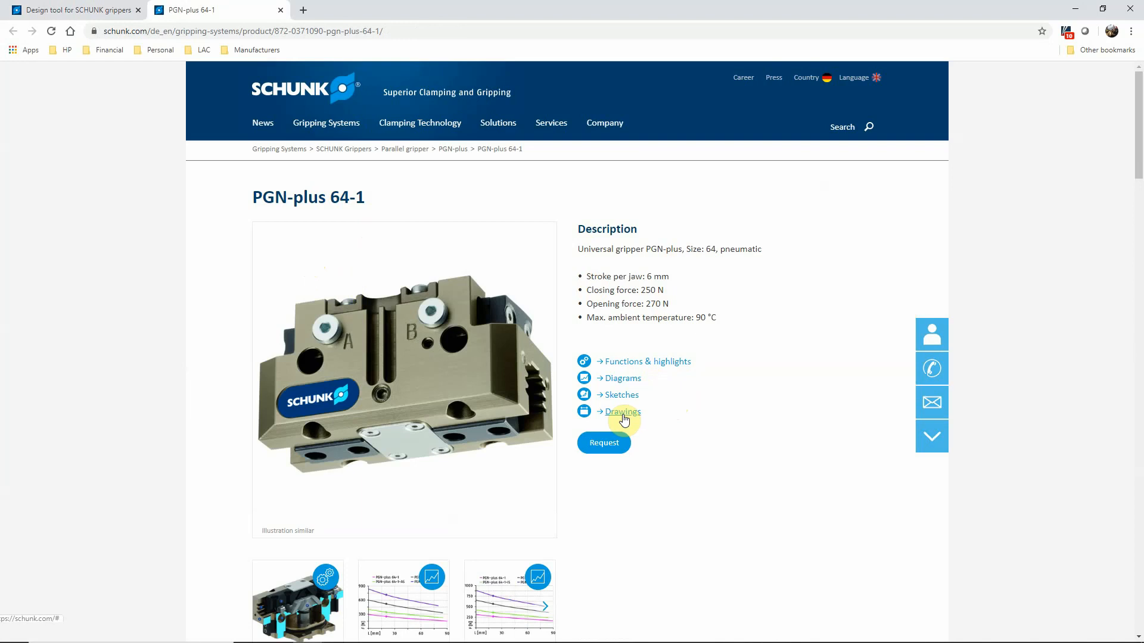
{"action": "scroll", "coordinate": [582, 409], "scroll_direction": "down", "scroll_amount": 5}
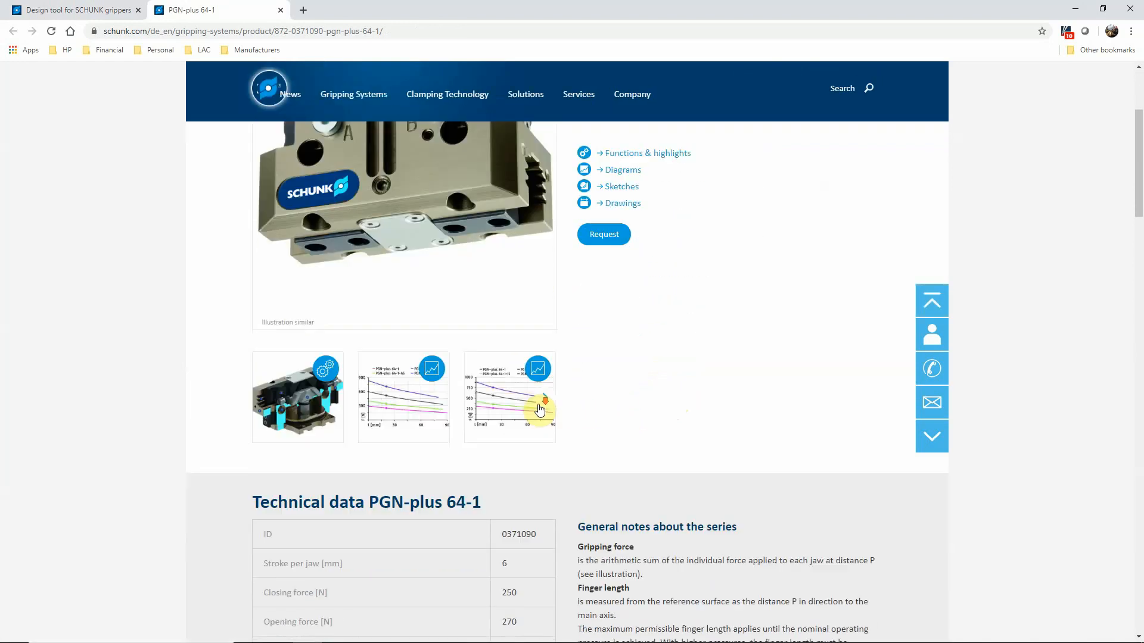
{"action": "scroll", "coordinate": [349, 473], "scroll_direction": "down", "scroll_amount": 4}
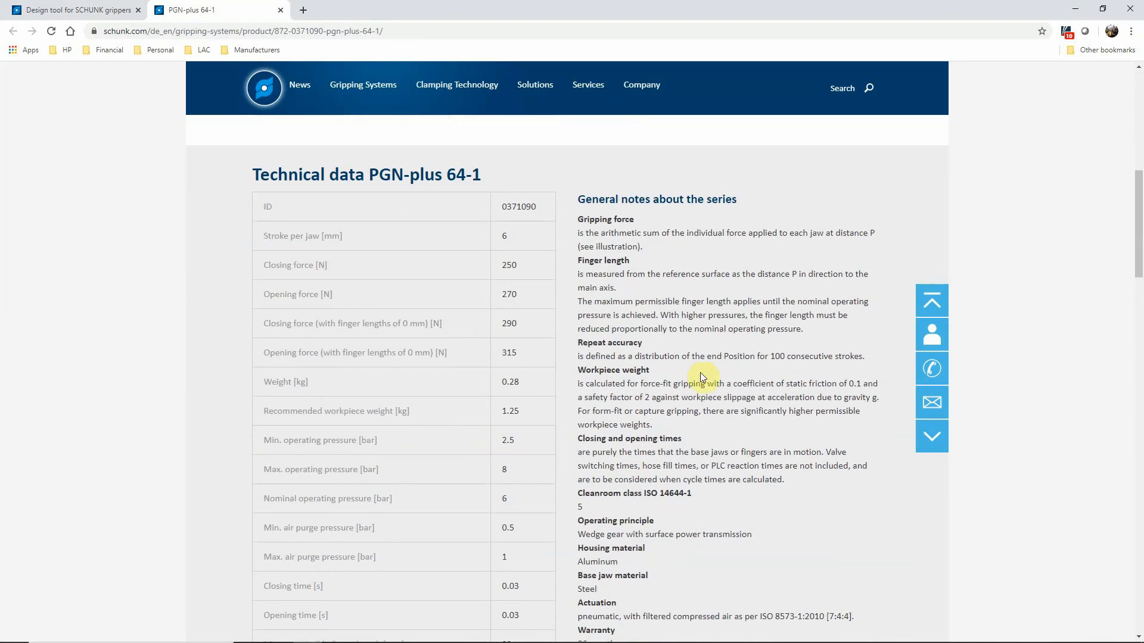
Step: Examine the remaining technical data of the PGN-plus 64-1, through the maximum moments and axial force, and return to its description
{"action": "scroll", "coordinate": [622, 315], "scroll_direction": "down", "scroll_amount": 10}
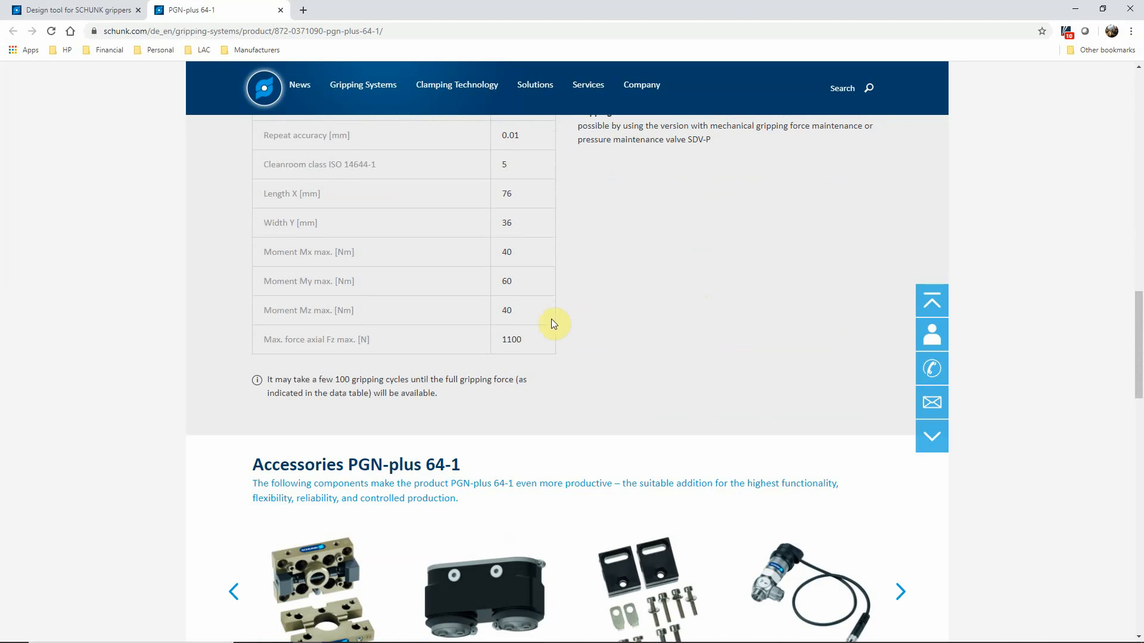
{"action": "scroll", "coordinate": [531, 295], "scroll_direction": "up", "scroll_amount": 15}
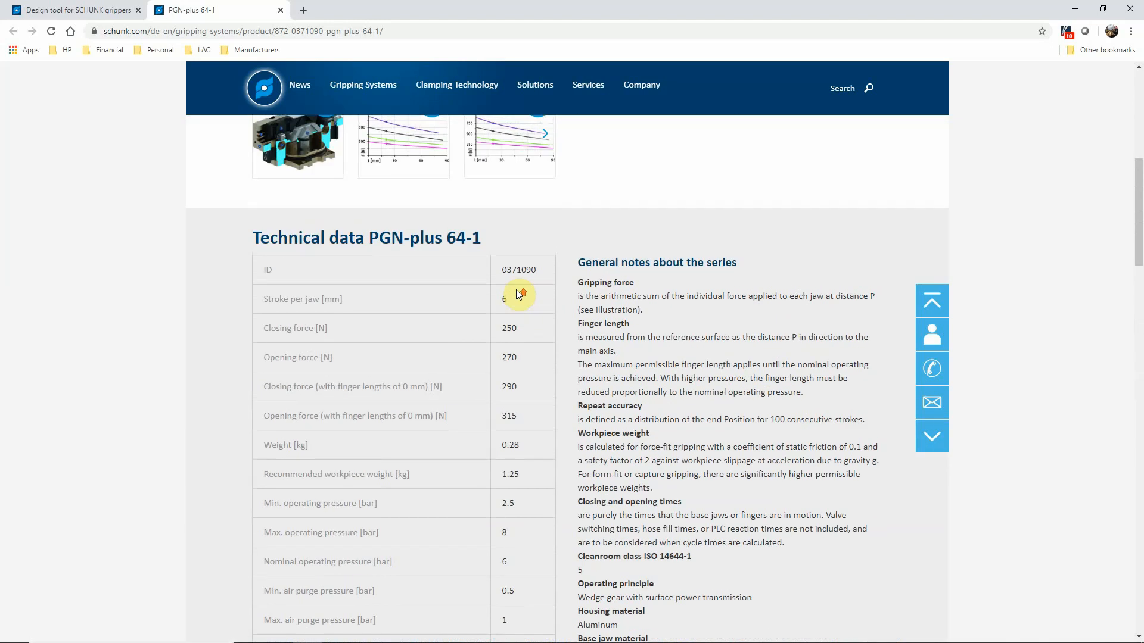
{"action": "scroll", "coordinate": [517, 296], "scroll_direction": "up", "scroll_amount": 4}
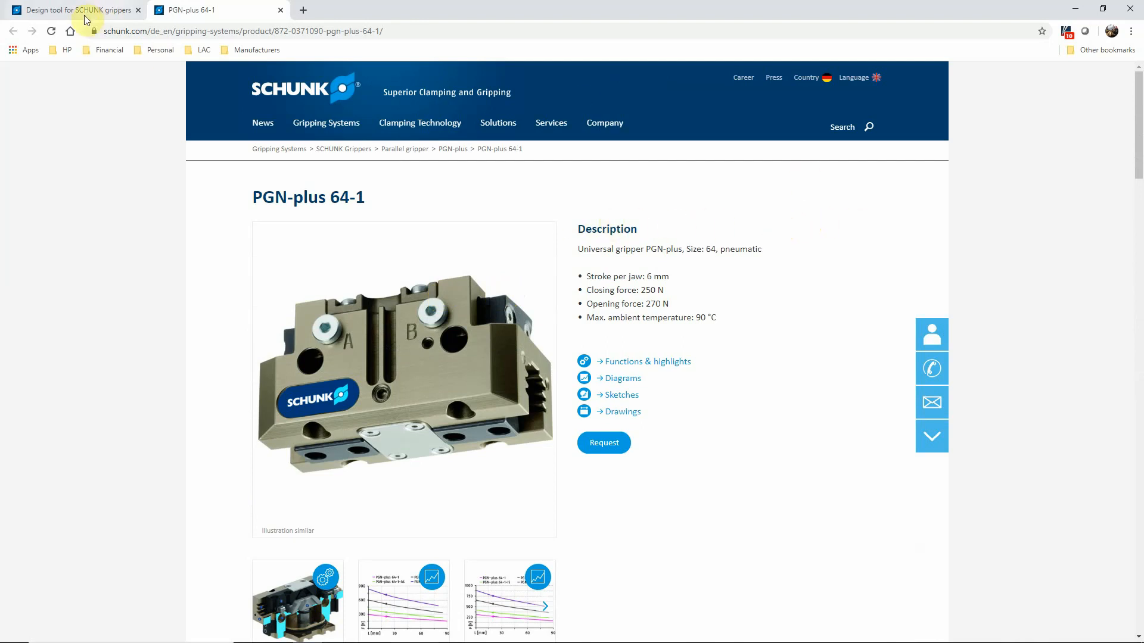
Step: Return to the configuration results, select the PGN-plus 64-2 gripper and continue to its product details
{"action": "left_click", "coordinate": [64, 13]}
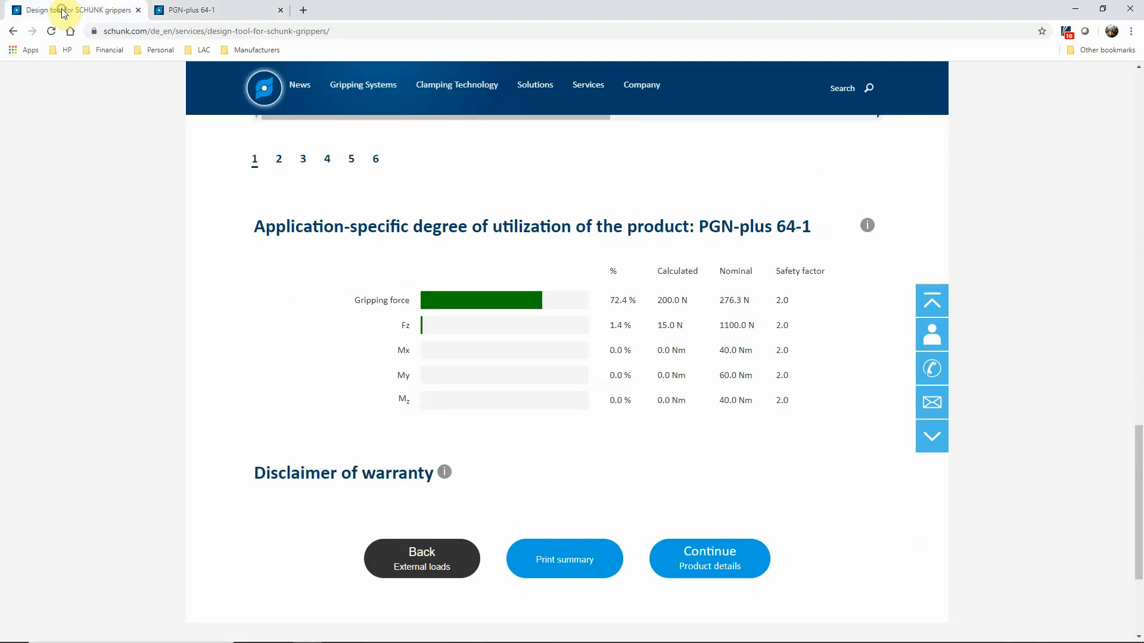
{"action": "scroll", "coordinate": [334, 283], "scroll_direction": "up", "scroll_amount": 7}
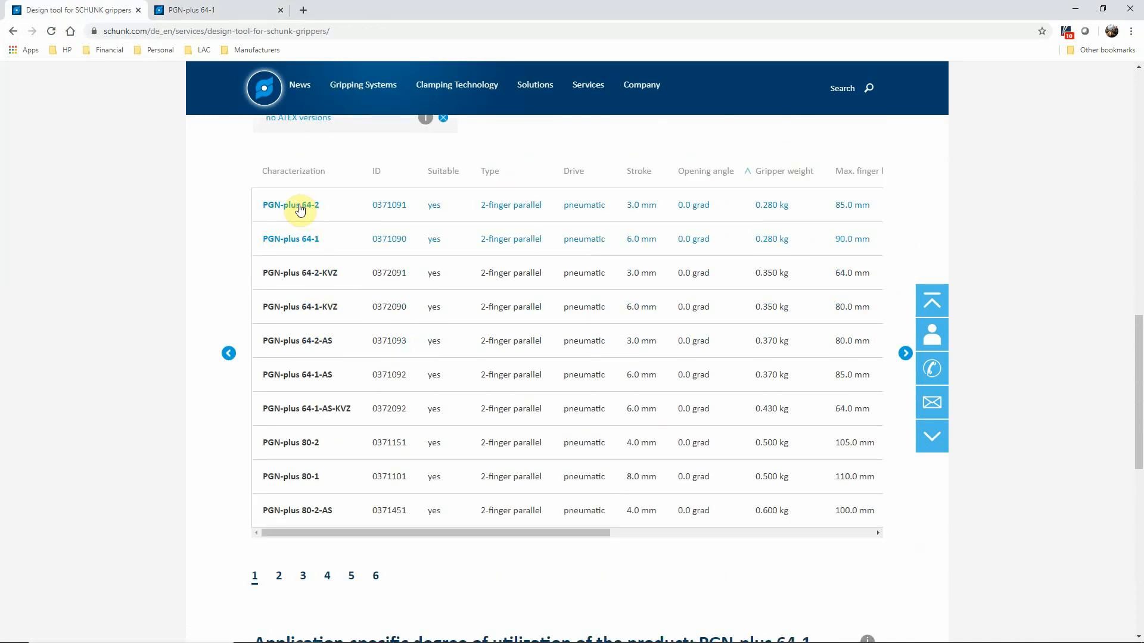
{"action": "left_click", "coordinate": [300, 206]}
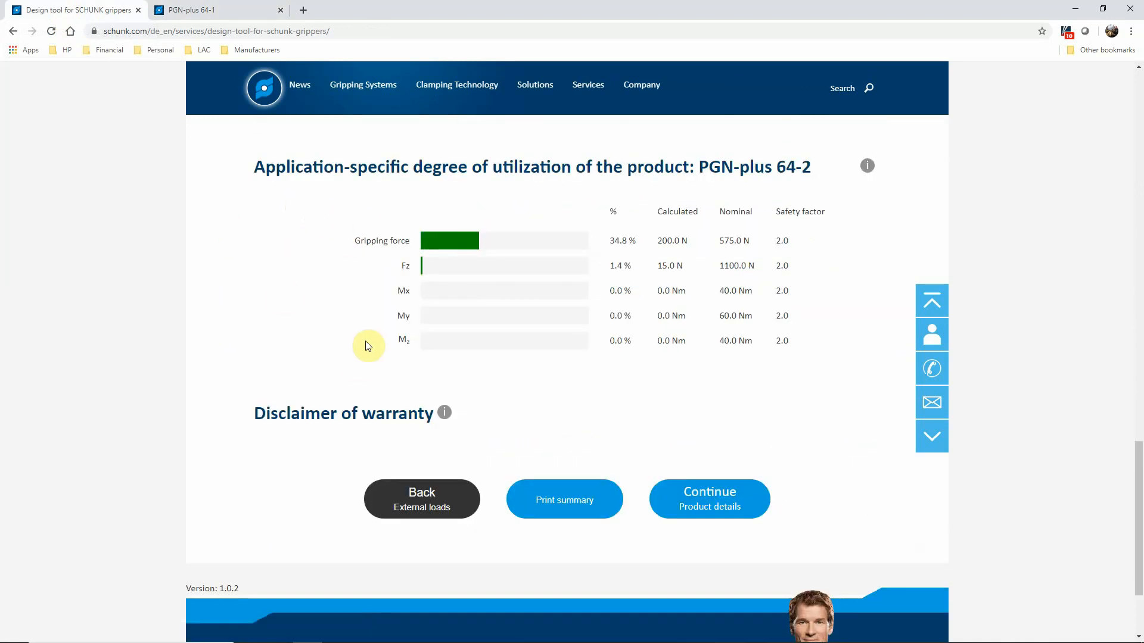
{"action": "left_click", "coordinate": [692, 502]}
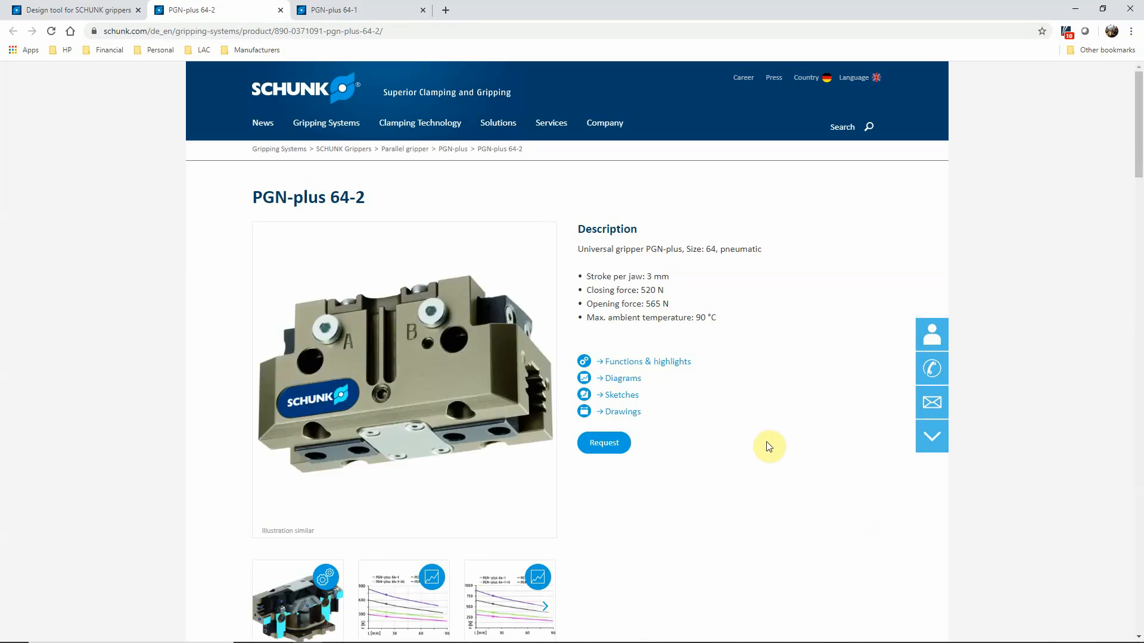
Step: Return to the design tool for SCHUNK grippers and review its introduction and the configuration stages
{"action": "left_click", "coordinate": [90, 9]}
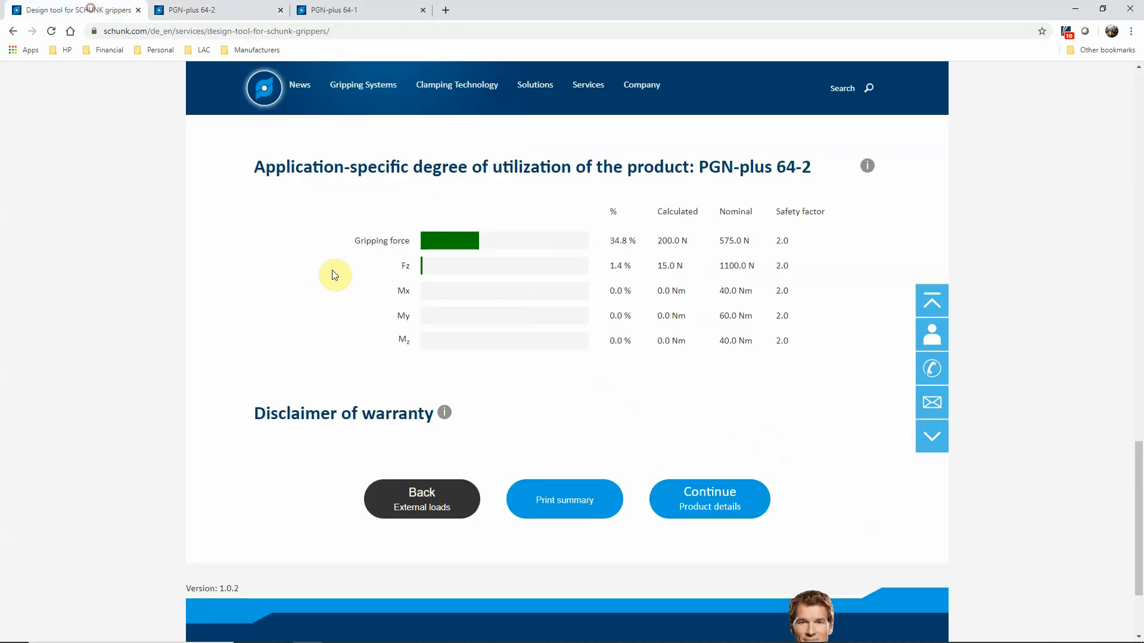
{"action": "scroll", "coordinate": [319, 325], "scroll_direction": "up", "scroll_amount": 20}
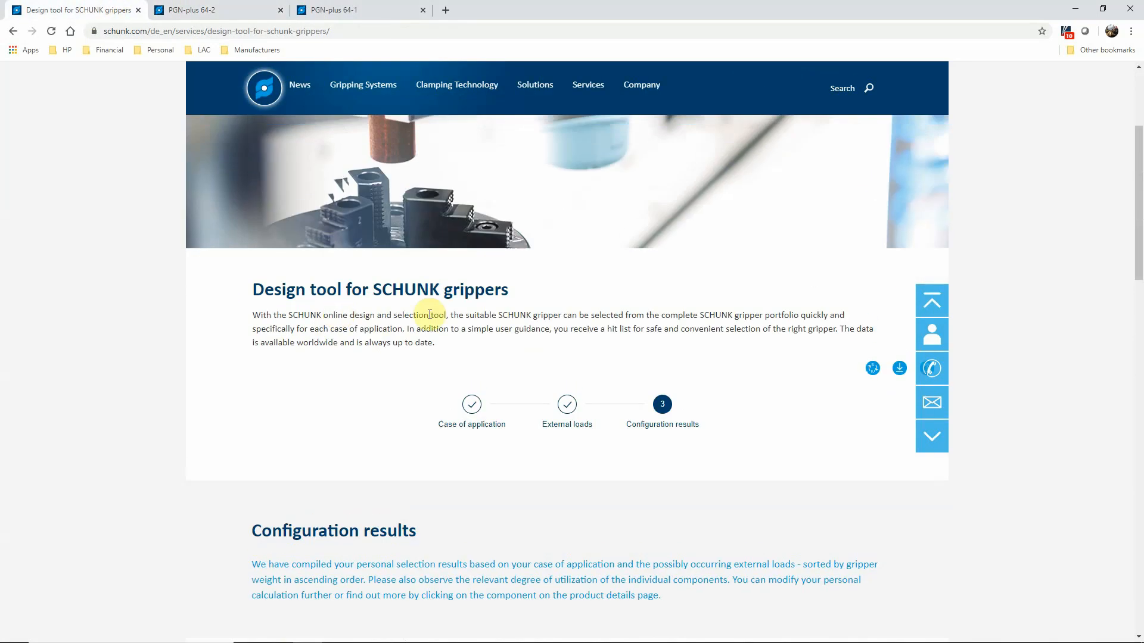
{"action": "scroll", "coordinate": [430, 314], "scroll_direction": "up", "scroll_amount": 3}
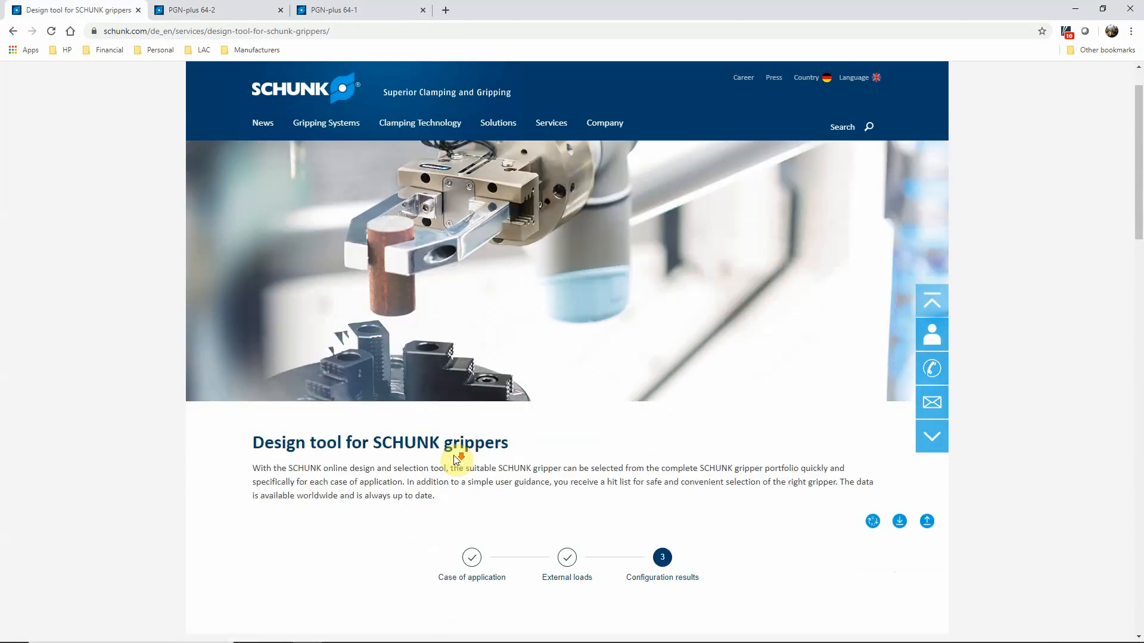
{"action": "scroll", "coordinate": [456, 459], "scroll_direction": "down", "scroll_amount": 1}
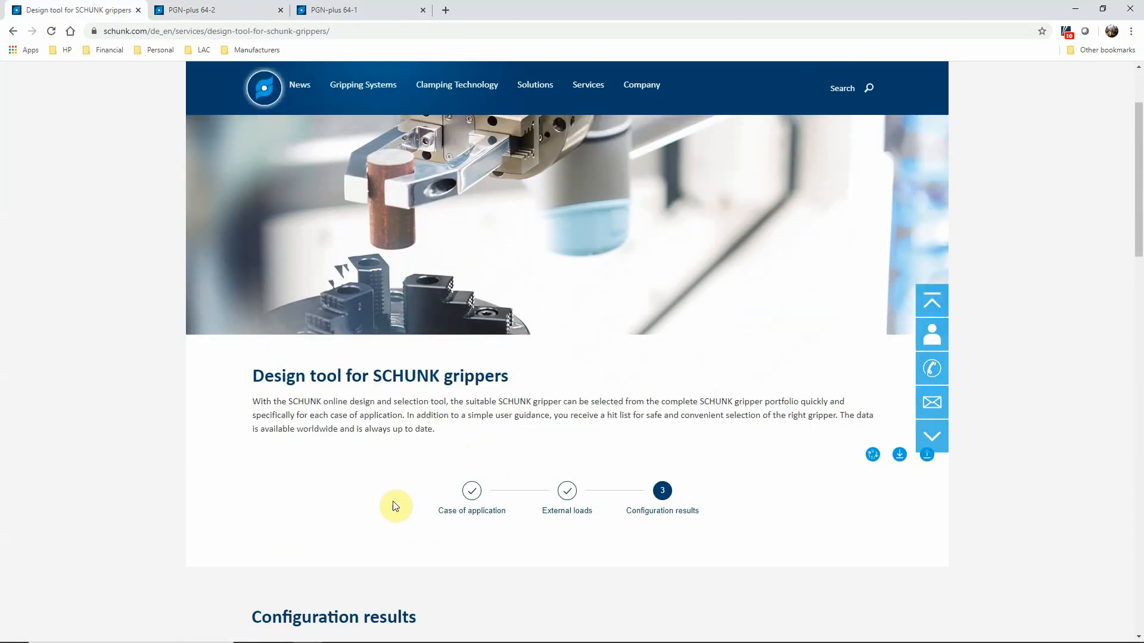